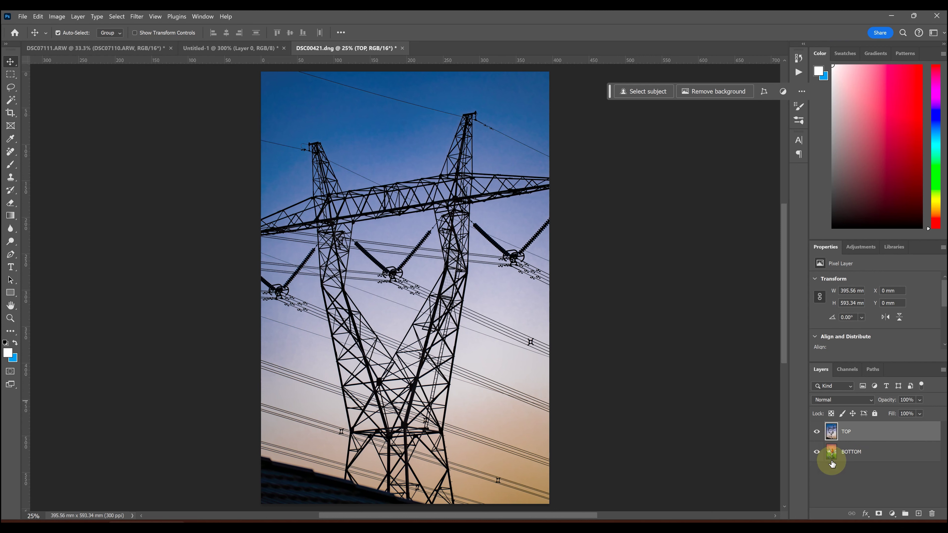
Step: Compare the two stacked photos by hiding and reshowing the TOP layer
click(817, 433)
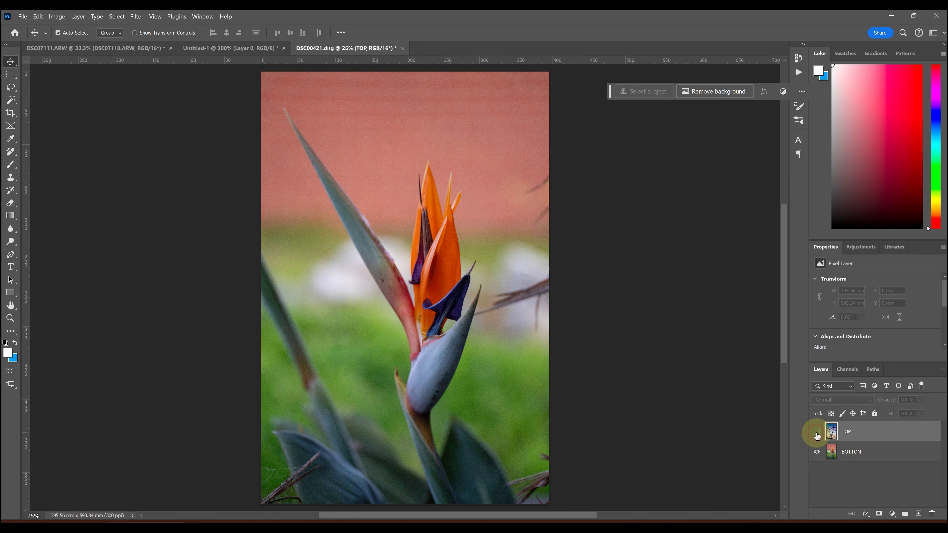
click(817, 434)
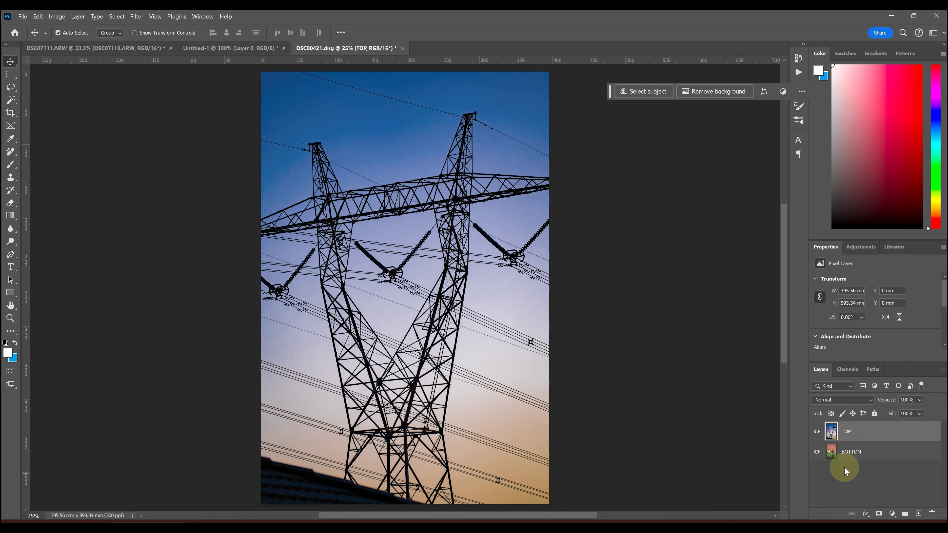
click(817, 432)
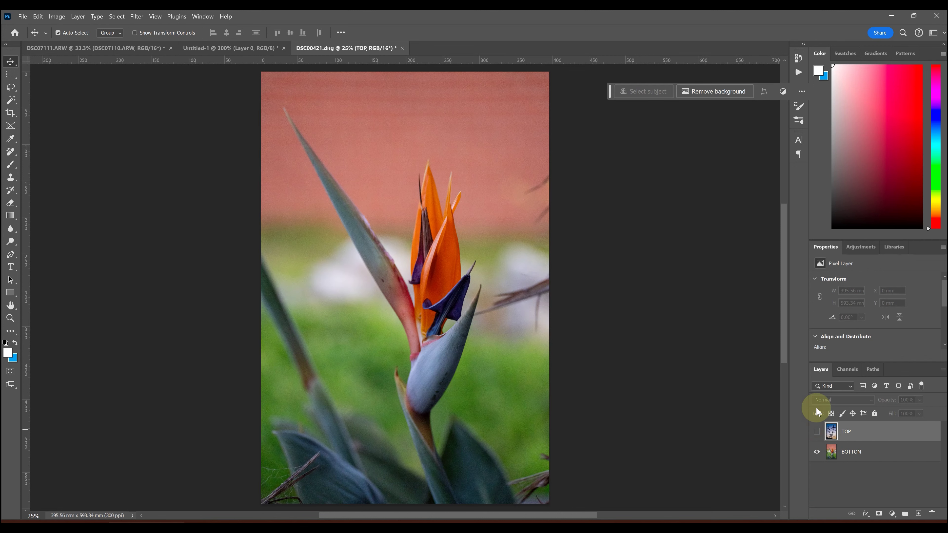
click(818, 433)
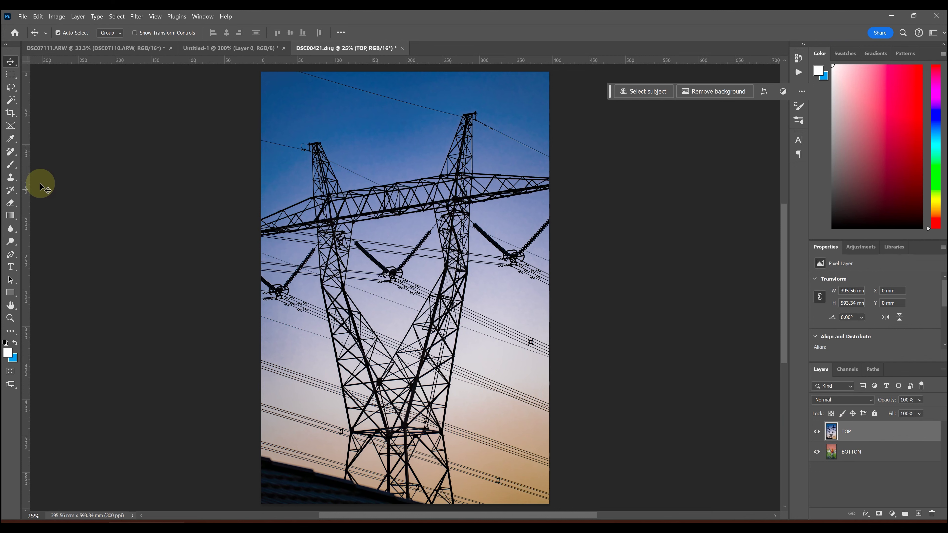
Step: Erase the centre of the TOP layer with an 800 px Eraser and check the hole with BOTTOM temporarily hidden
click(11, 200)
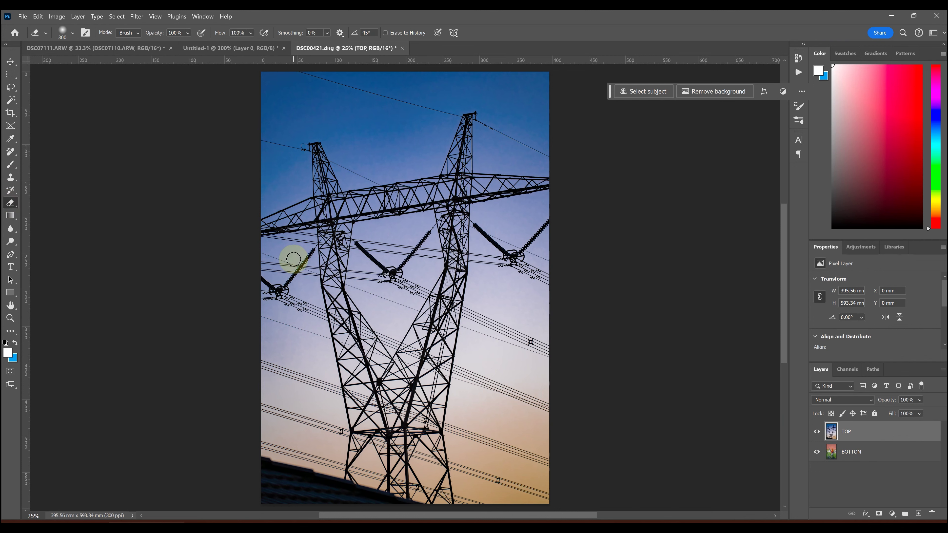
key(bracketright)
key(bracketright)
key(bracketright)
mouse_move(433, 222)
mouse_down()
mouse_move(451, 193)
mouse_move(387, 281)
mouse_move(432, 206)
mouse_move(445, 228)
mouse_move(413, 315)
mouse_move(395, 250)
mouse_move(374, 334)
mouse_move(394, 247)
mouse_move(383, 255)
mouse_move(390, 263)
mouse_move(384, 296)
mouse_move(441, 218)
mouse_move(430, 310)
mouse_move(438, 324)
mouse_move(425, 373)
mouse_move(422, 289)
mouse_move(464, 332)
mouse_move(437, 280)
mouse_up()
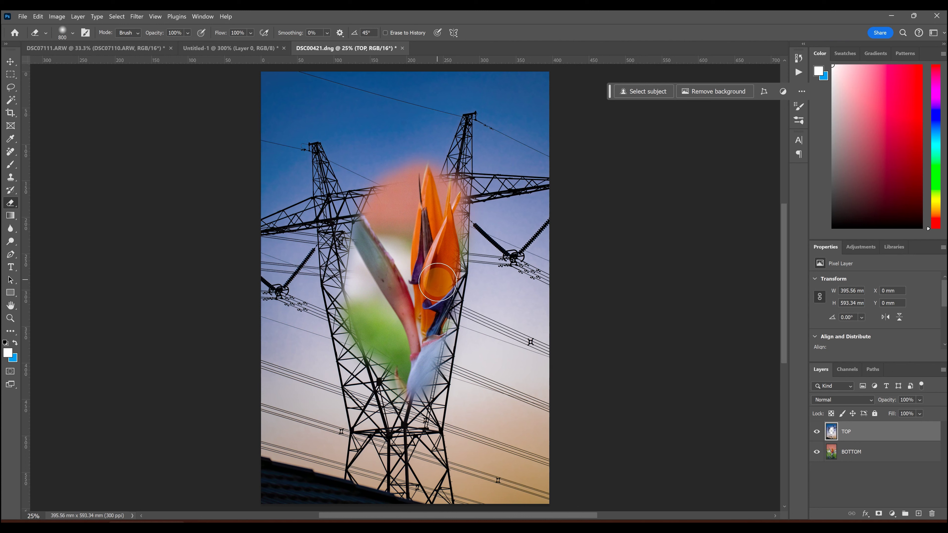
click(814, 452)
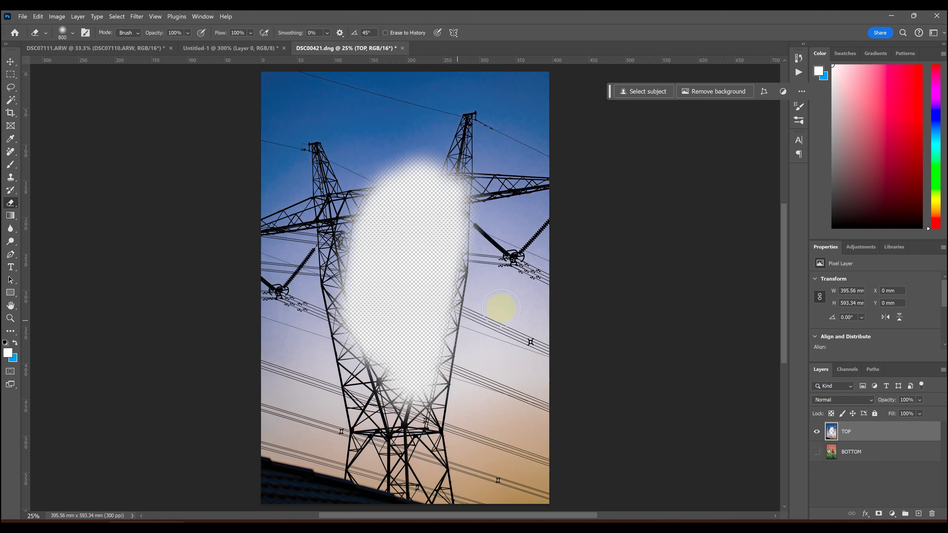
click(817, 452)
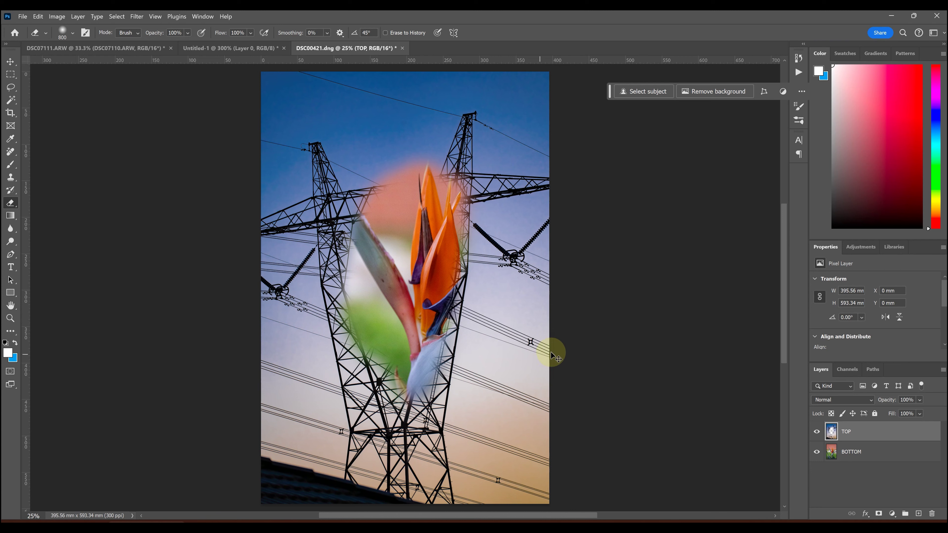
Step: Undo the eraser strokes on the TOP layer
key(ctrl+z)
key(ctrl+z)
key(ctrl+z)
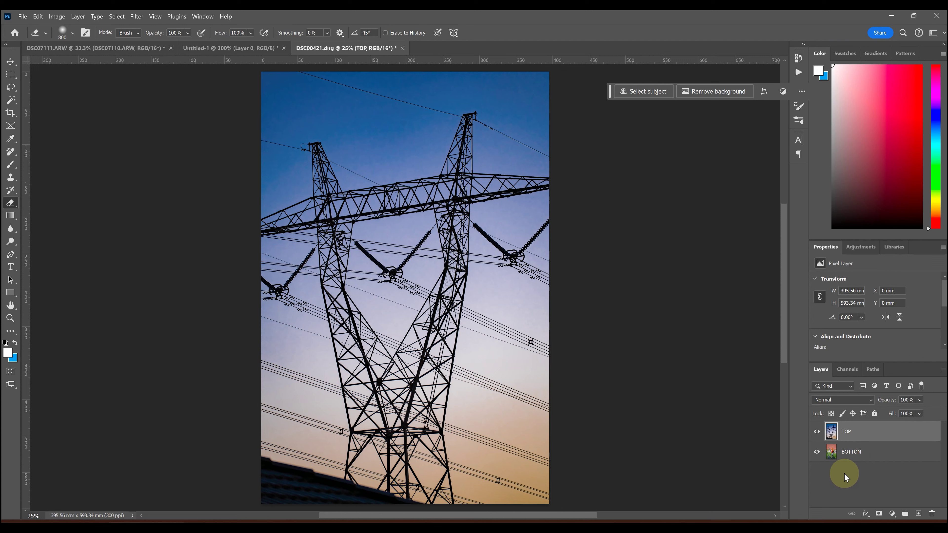
Step: Add a white layer mask to the TOP layer and view the mask by itself briefly before returning to the image
click(878, 514)
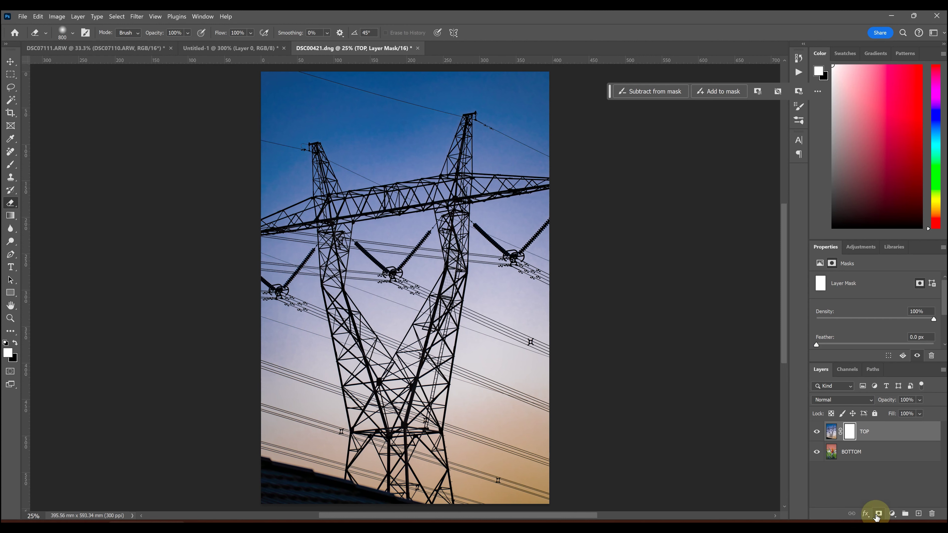
alt+click(849, 435)
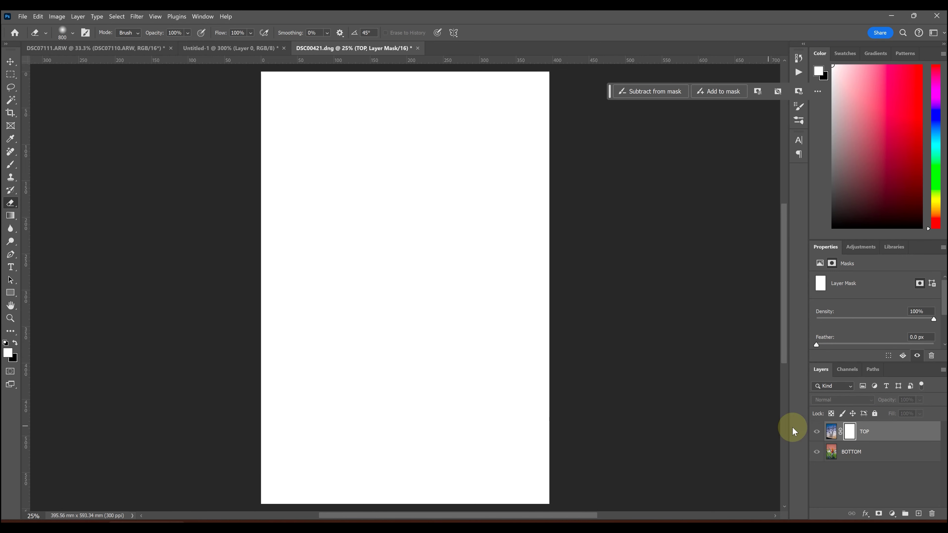
click(848, 432)
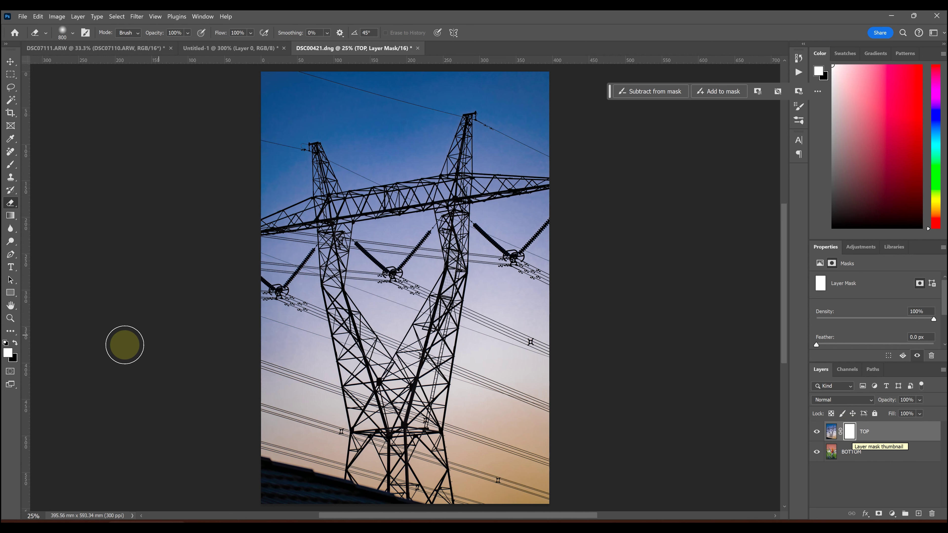
Step: Activate the Brush tool and review its size and hardness settings
click(10, 167)
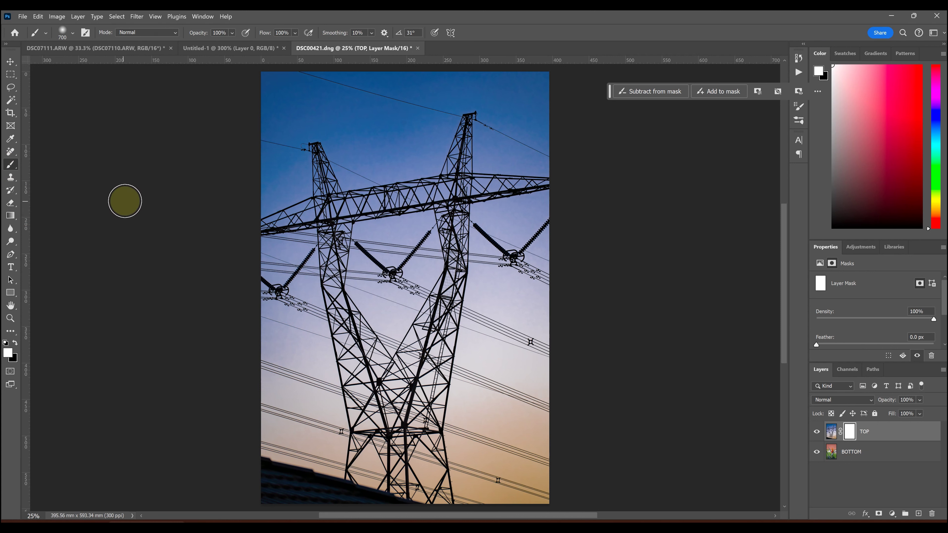
click(70, 35)
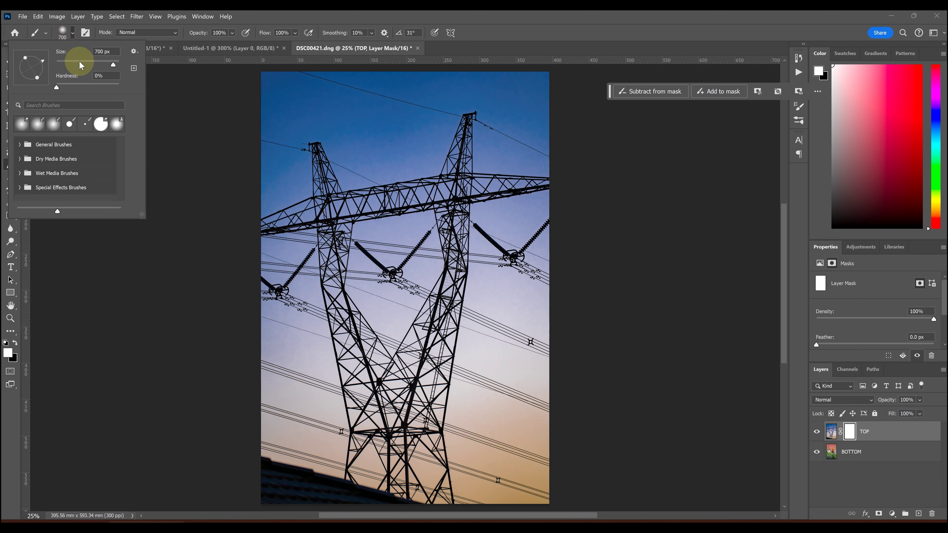
click(298, 15)
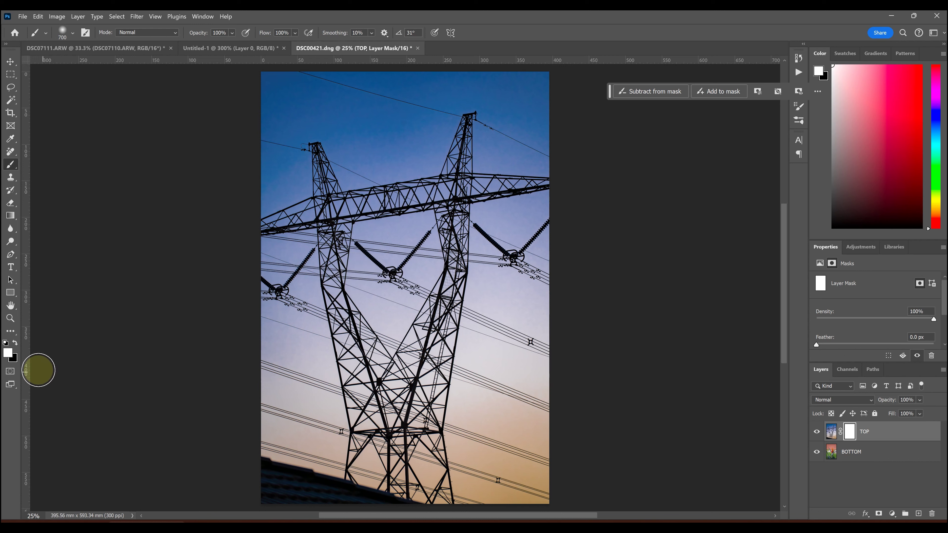
Step: Try choosing red (#de0000) as foreground colour with the mask active and reset the colours to the default white and black
click(8, 352)
click(652, 365)
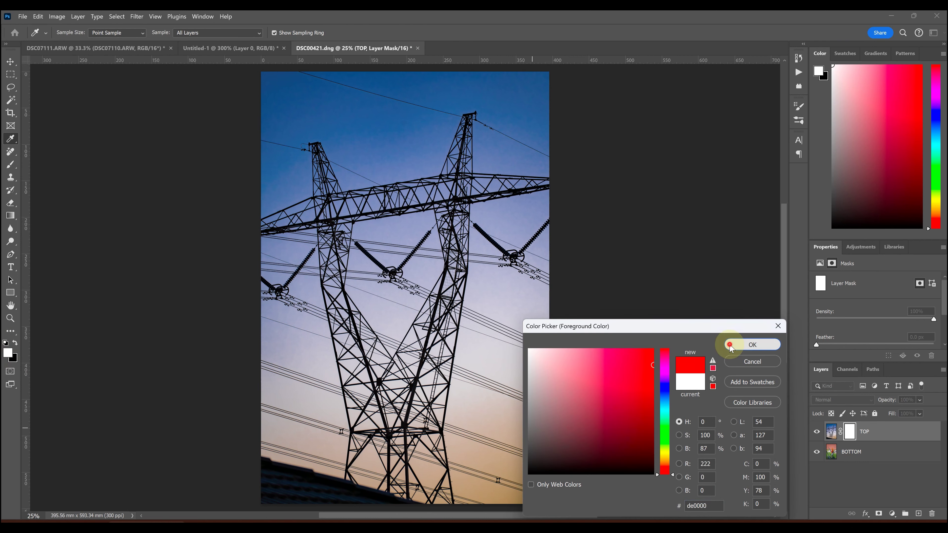
click(743, 345)
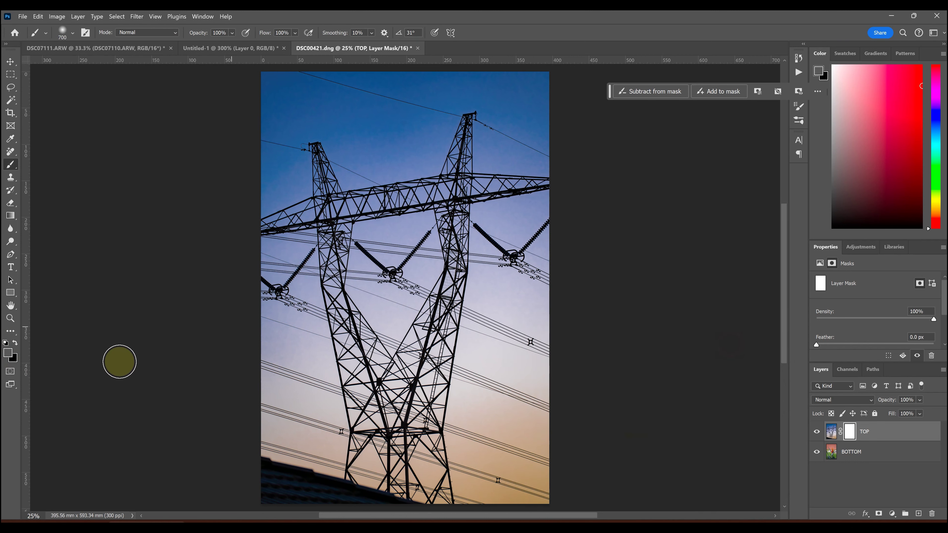
click(6, 343)
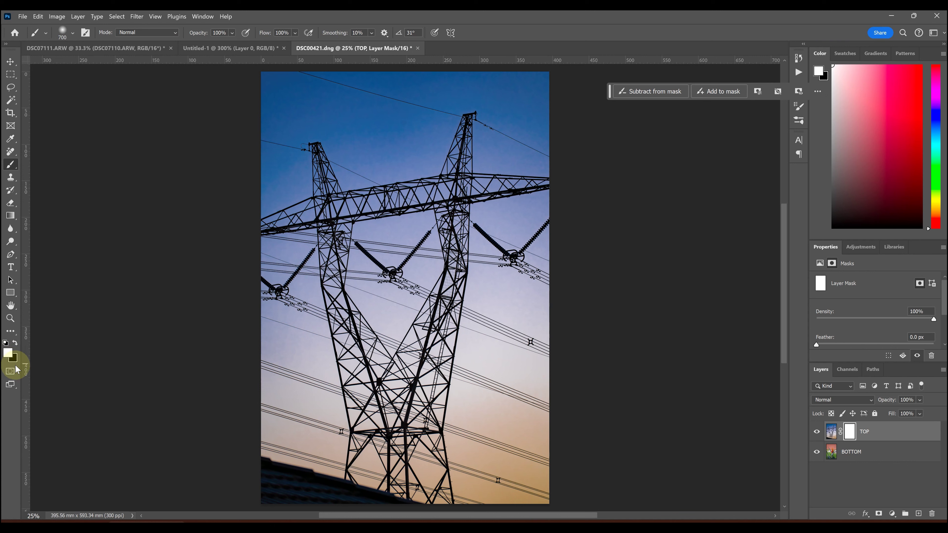
Step: Make black the foreground colour and paint on TOP's mask with the soft 700 px brush to reveal the flower in the centre
click(14, 343)
click(15, 343)
click(14, 343)
click(14, 343)
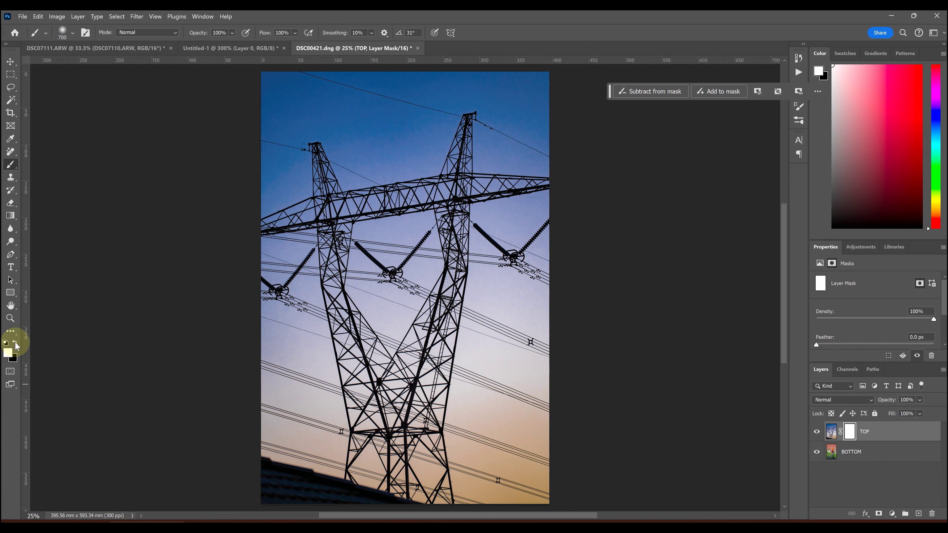
key(x)
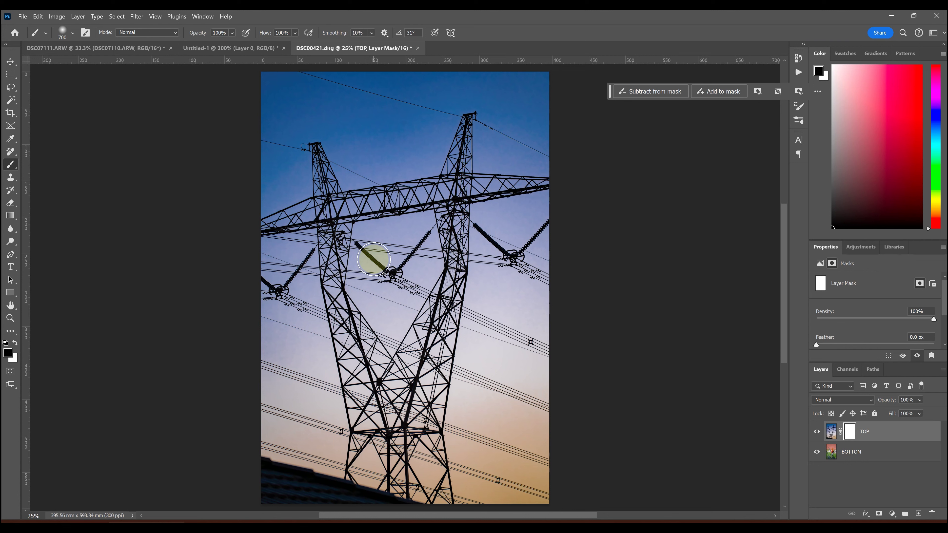
mouse_move(345, 205)
mouse_down()
mouse_move(452, 245)
mouse_move(412, 262)
mouse_move(387, 339)
mouse_move(397, 277)
mouse_up()
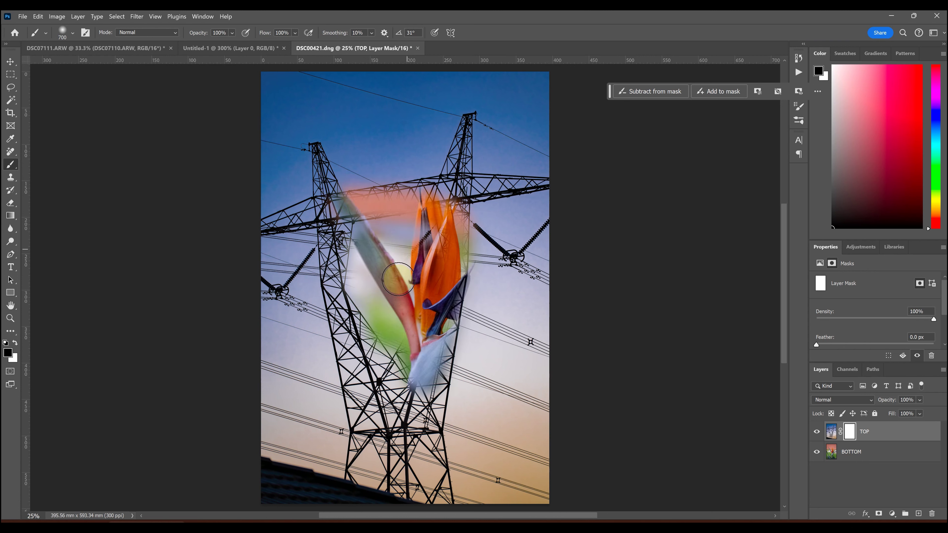
Step: Set the brush hardness to 100% and paint a hard-edged black stroke on the mask over the lower-left power lines
click(73, 33)
drag(74, 84, 133, 85)
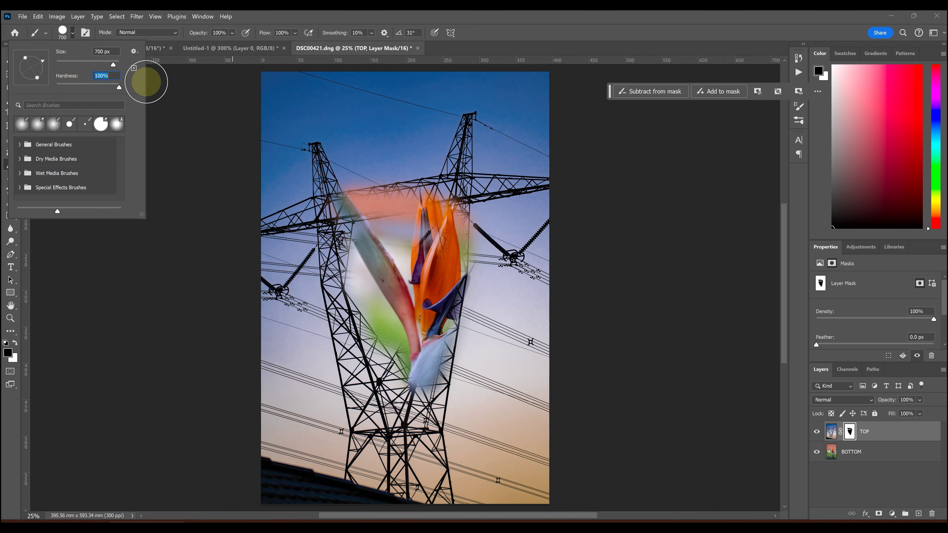
click(330, 254)
mouse_move(291, 313)
mouse_down()
mouse_move(346, 435)
mouse_move(337, 374)
mouse_move(349, 405)
mouse_up()
Step: Make the brush soft again and paint black on the mask in the sky above the flower
click(73, 33)
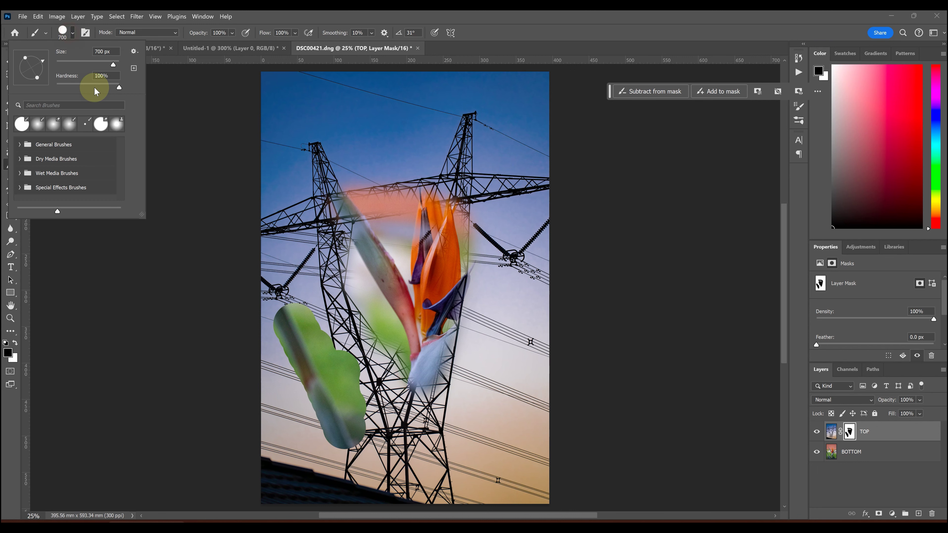
click(328, 75)
mouse_move(383, 141)
mouse_down()
mouse_move(418, 180)
mouse_move(392, 157)
mouse_move(362, 203)
mouse_up()
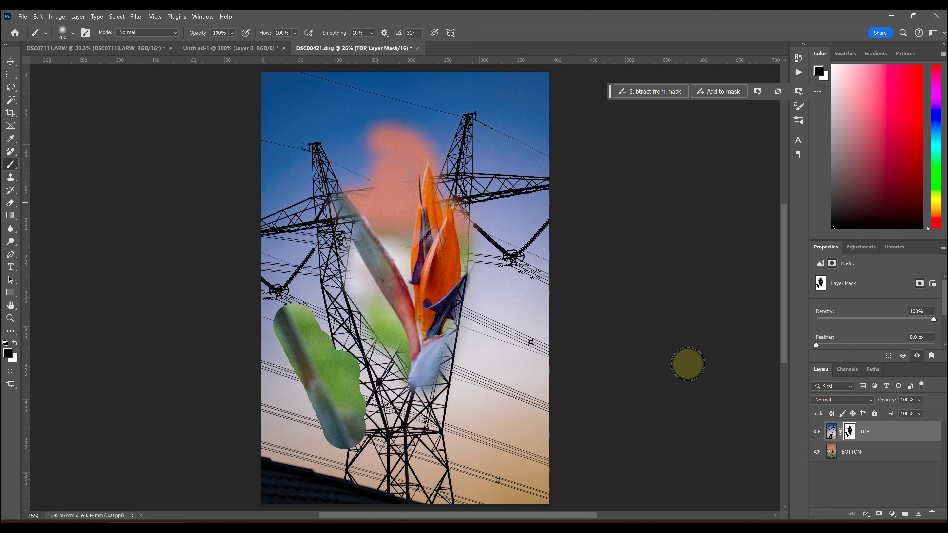
Step: With BOTTOM temporarily hidden, paint white over the black areas of the mask to restore the TOP photo
click(817, 454)
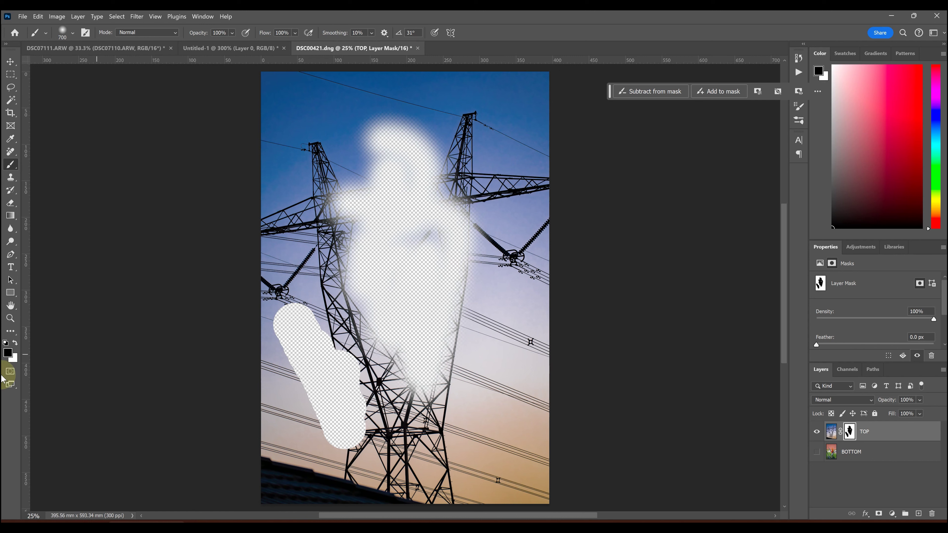
key(x)
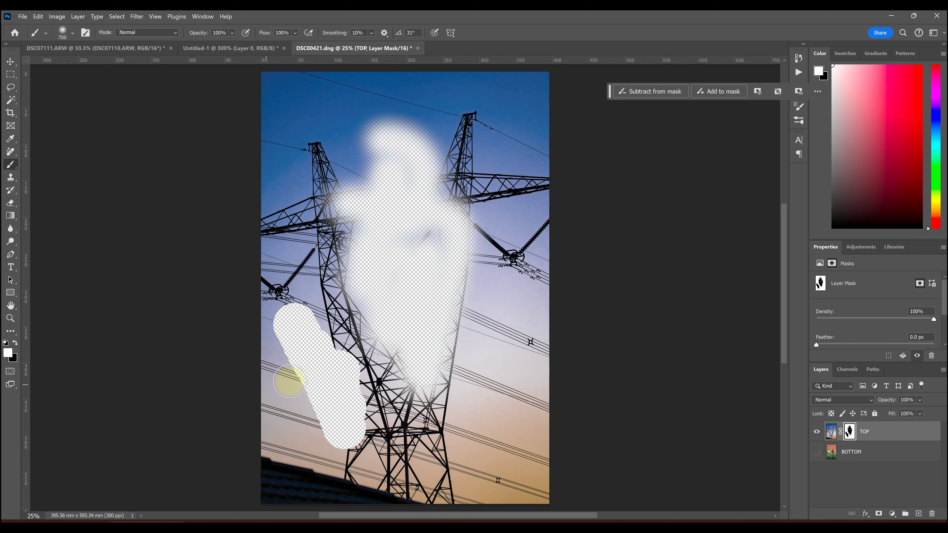
mouse_move(354, 434)
mouse_down()
mouse_move(351, 366)
mouse_move(356, 450)
mouse_move(326, 394)
mouse_move(328, 357)
mouse_move(347, 468)
mouse_move(323, 451)
mouse_move(303, 365)
mouse_move(295, 388)
mouse_move(275, 367)
mouse_move(292, 321)
mouse_move(303, 371)
mouse_up()
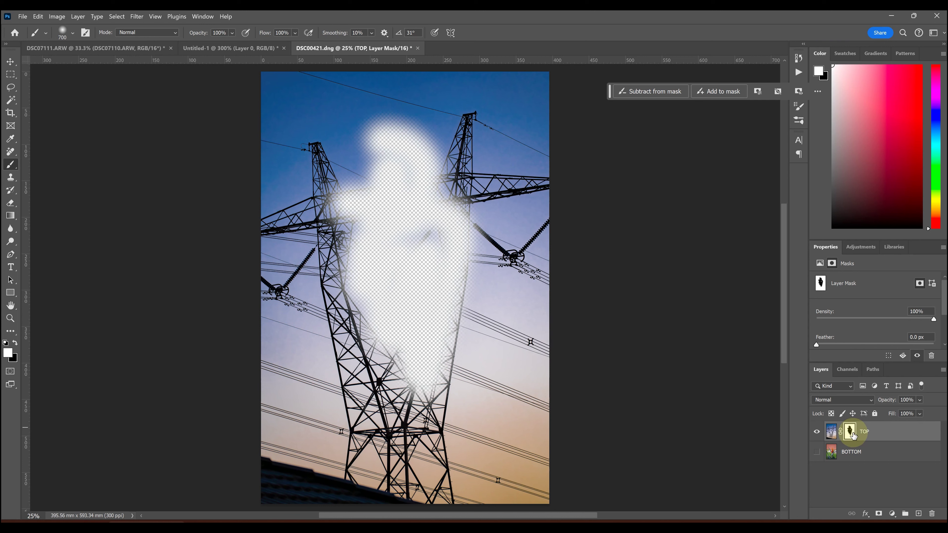
mouse_move(436, 416)
mouse_down()
mouse_move(415, 335)
mouse_move(449, 305)
mouse_move(413, 170)
mouse_move(396, 313)
mouse_move(366, 360)
mouse_move(401, 278)
mouse_move(381, 142)
mouse_move(420, 150)
mouse_move(458, 216)
mouse_move(384, 120)
mouse_move(362, 183)
mouse_move(426, 135)
mouse_move(443, 96)
mouse_move(404, 151)
mouse_move(502, 290)
mouse_move(447, 413)
mouse_move(381, 315)
mouse_move(415, 311)
mouse_move(369, 297)
mouse_move(313, 228)
mouse_move(387, 239)
mouse_move(381, 235)
mouse_move(381, 254)
mouse_move(293, 273)
mouse_up()
click(816, 453)
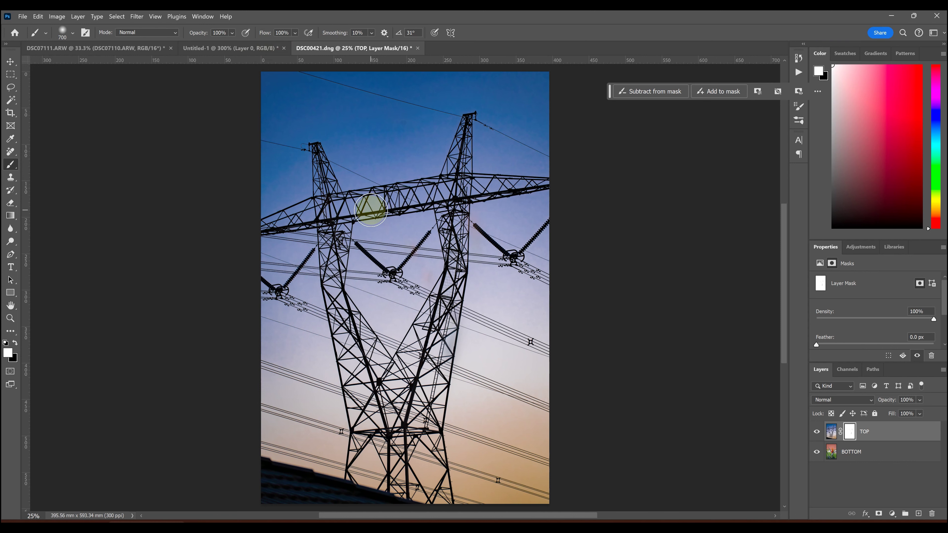
Step: Display TOP's mask by itself and paint white over the leftover grey smudges
alt+click(849, 435)
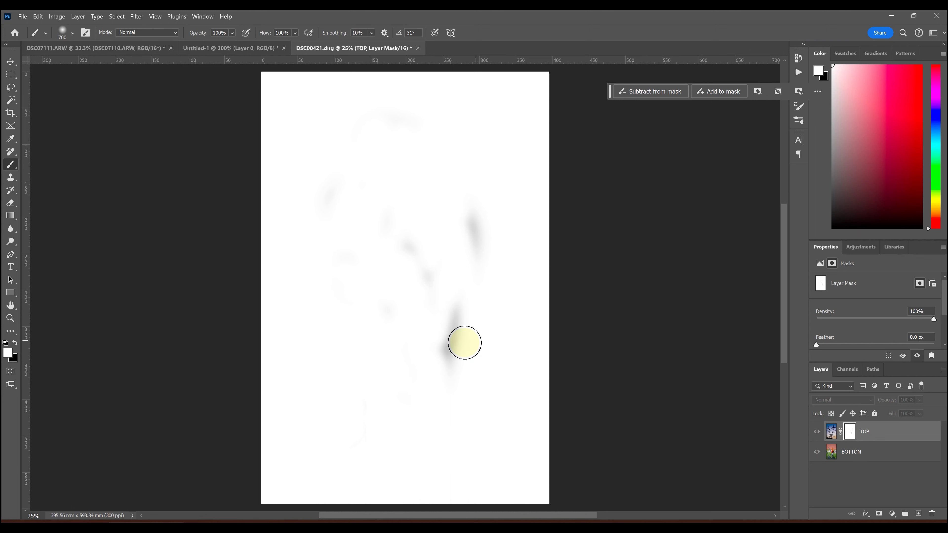
mouse_move(447, 313)
mouse_down()
mouse_move(444, 358)
mouse_move(461, 310)
mouse_up()
mouse_move(478, 174)
mouse_down()
mouse_move(453, 267)
mouse_move(392, 197)
mouse_move(424, 322)
mouse_move(362, 219)
mouse_move(410, 142)
mouse_move(465, 201)
mouse_move(529, 114)
mouse_move(533, 141)
mouse_move(440, 421)
mouse_move(401, 383)
mouse_up()
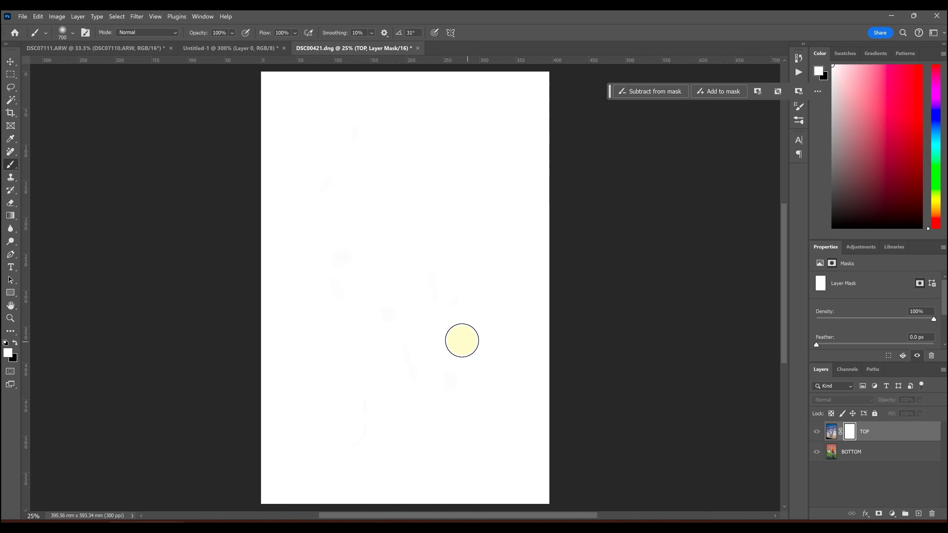
Step: Paint a smiley face in black on the displayed mask, with a curved mouth and two round eyes
key(x)
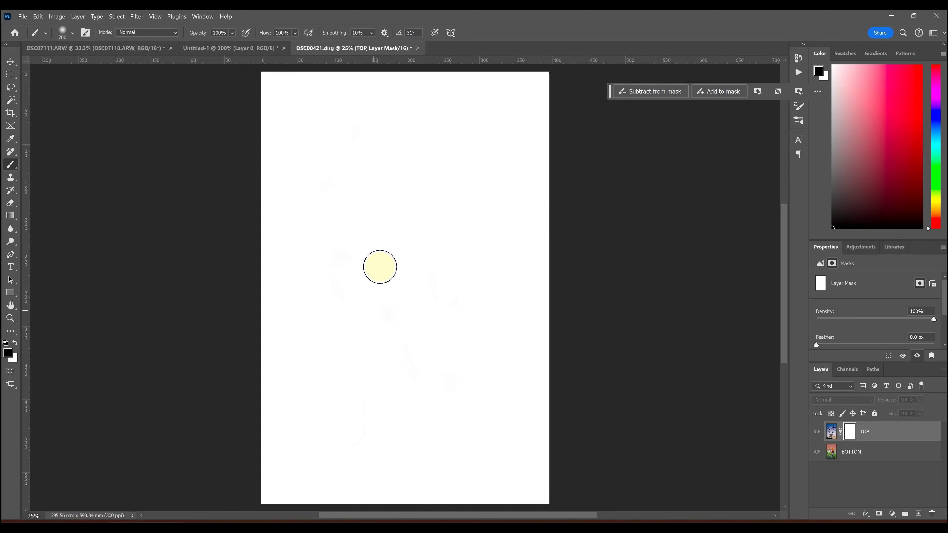
mouse_move(322, 271)
mouse_down()
mouse_move(339, 318)
mouse_move(454, 363)
mouse_up()
drag(480, 315, 486, 262)
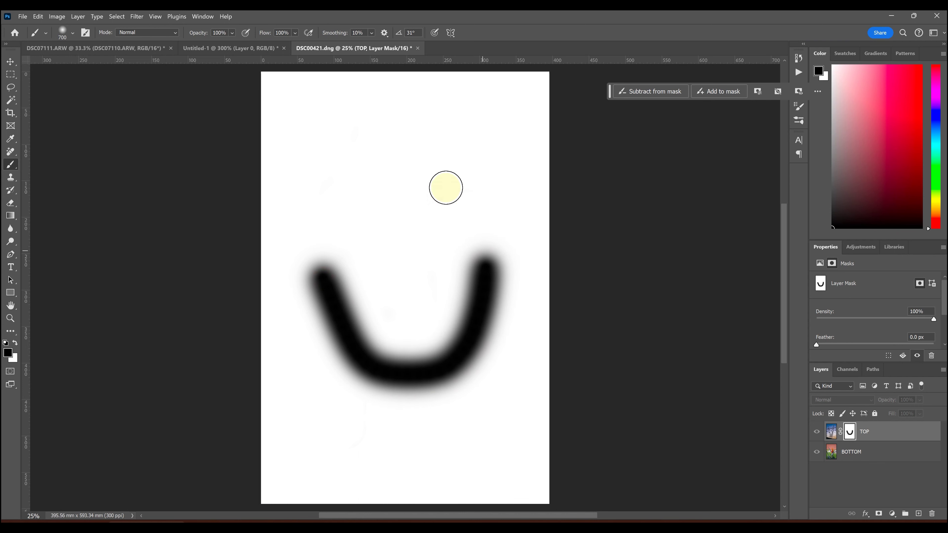
click(444, 186)
click(374, 189)
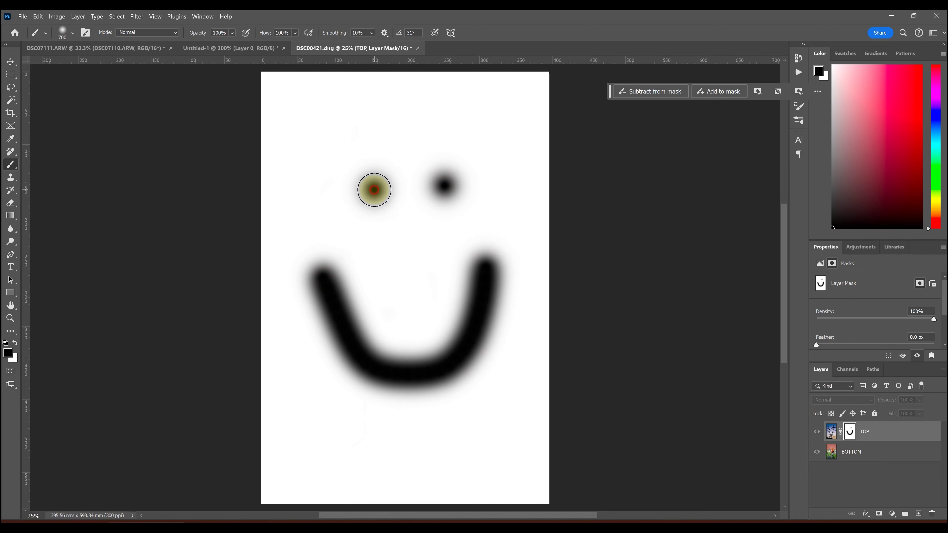
Step: Return from the mask-only view to the image and check the smiley cut-out by hiding and reshowing BOTTOM
alt+click(850, 434)
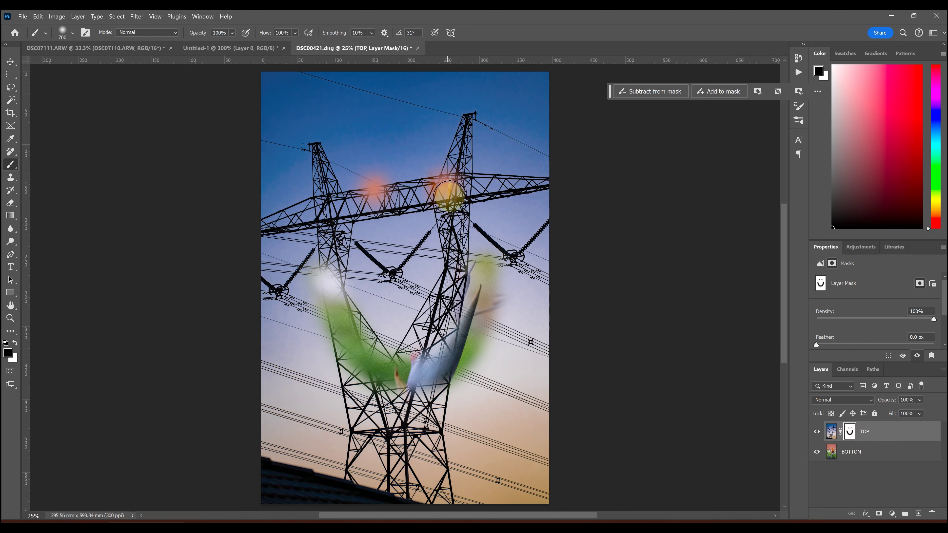
click(817, 452)
click(817, 452)
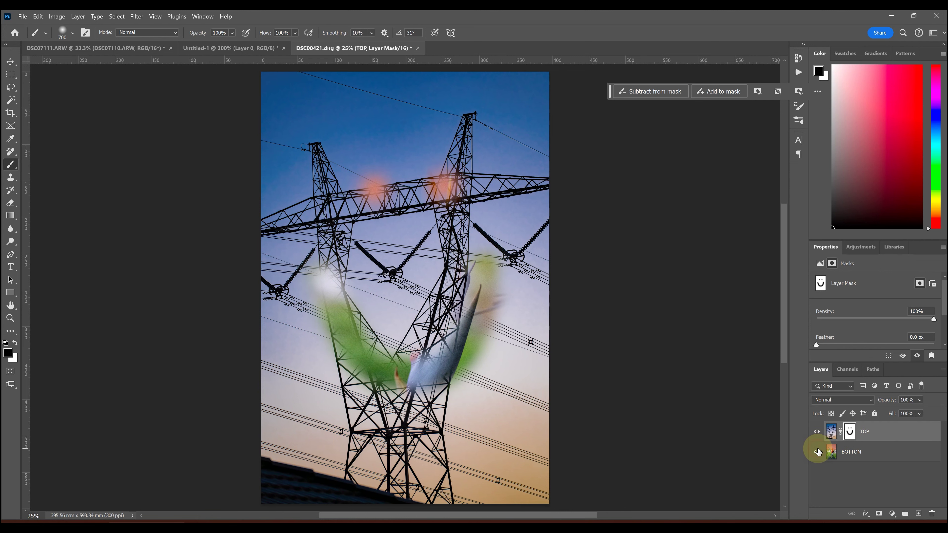
Step: Compare the image with TOP's layer mask disabled and enabled, leaving the mask enabled
shift+click(850, 433)
shift+click(851, 433)
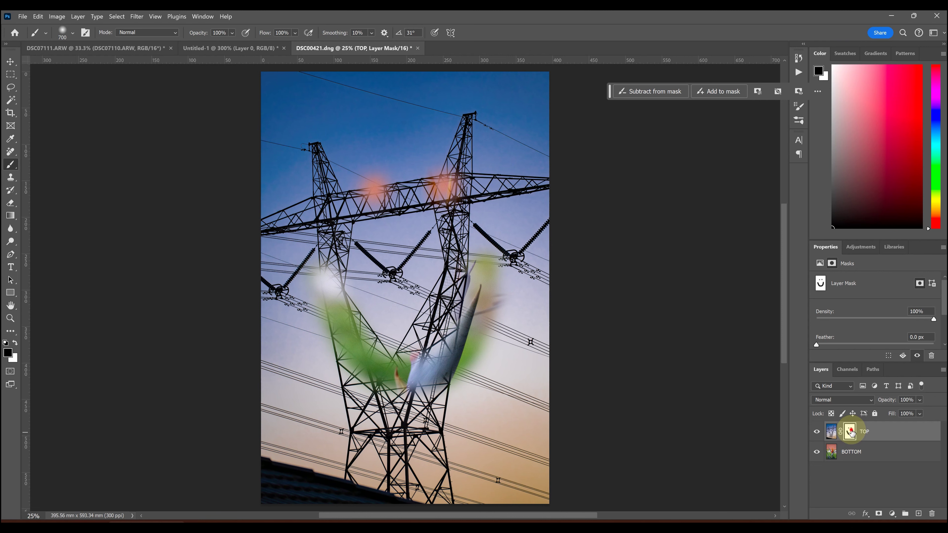
shift+click(850, 433)
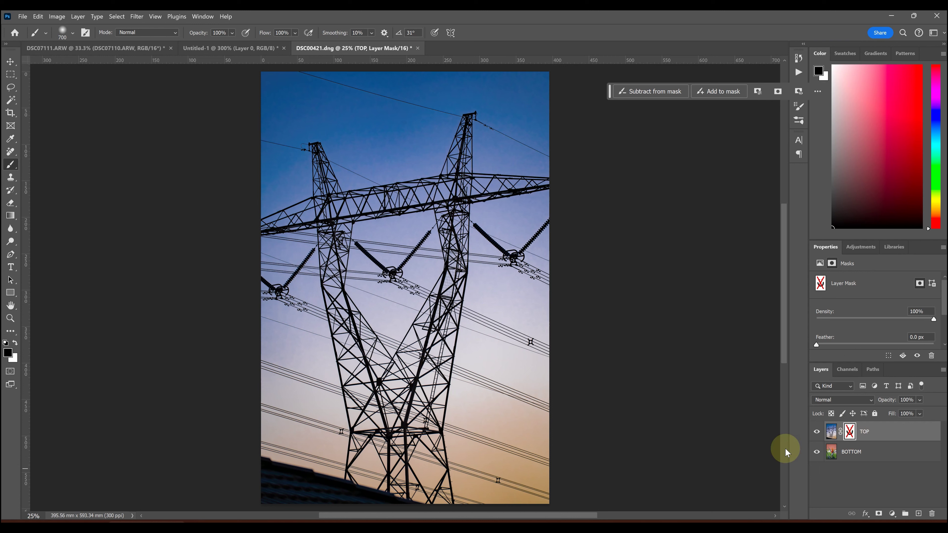
shift+click(850, 433)
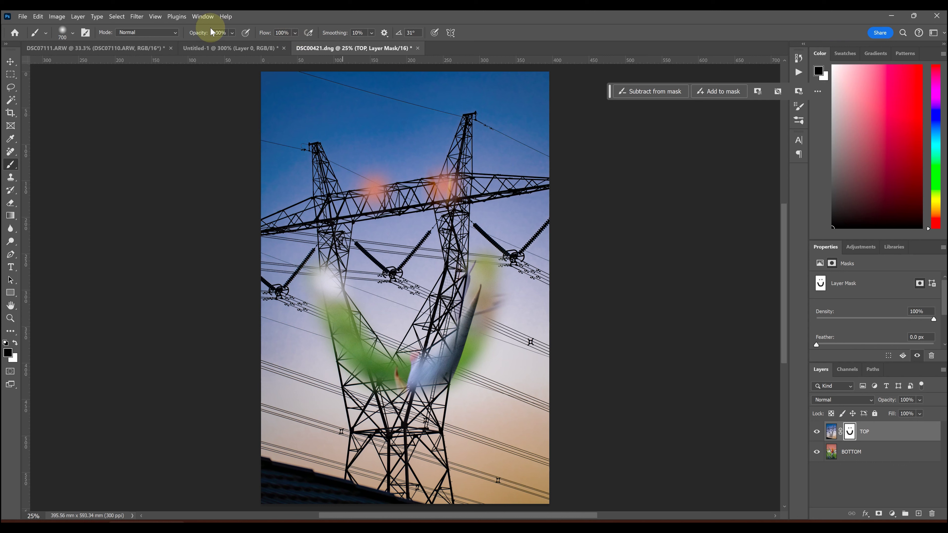
Step: Lower the brush flow to 18% and paint black on TOP's mask across the sky and around the tower tops
click(294, 33)
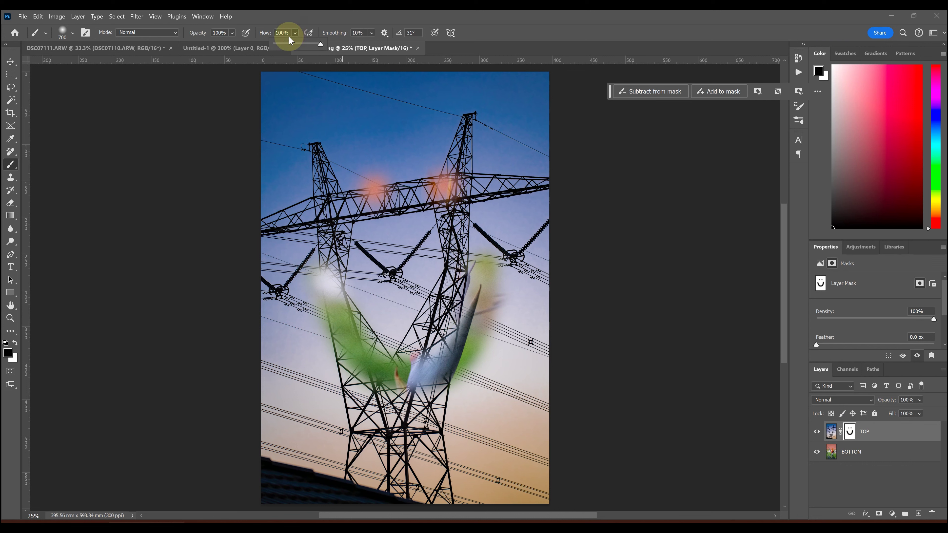
click(281, 43)
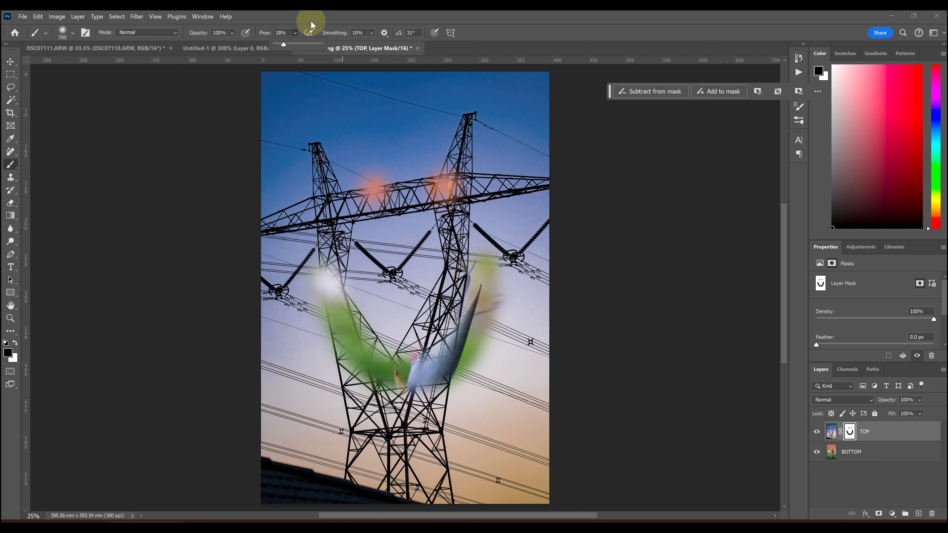
click(300, 20)
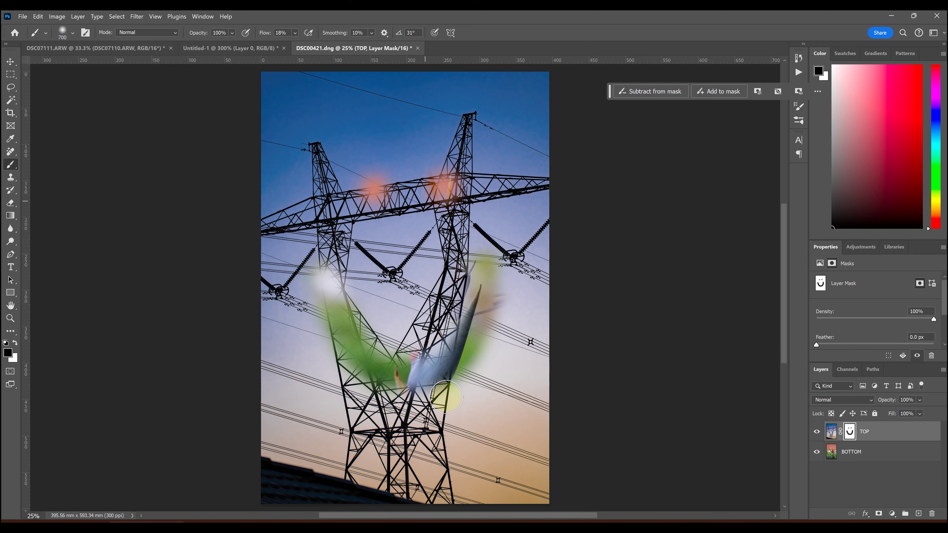
mouse_move(372, 126)
mouse_down()
mouse_move(427, 127)
mouse_move(369, 126)
mouse_move(392, 105)
mouse_move(429, 131)
mouse_move(394, 123)
mouse_move(464, 182)
mouse_move(491, 182)
mouse_move(463, 210)
mouse_move(425, 194)
mouse_up()
Step: Paint black on TOP's mask at 100% flow in the upper sky, and at 15% flow over the tower below the smile
click(282, 34)
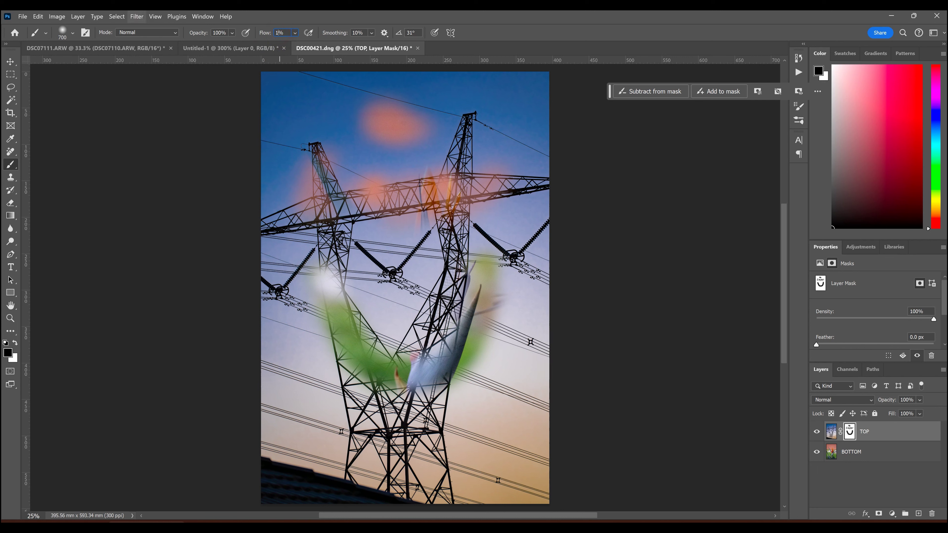
click(507, 127)
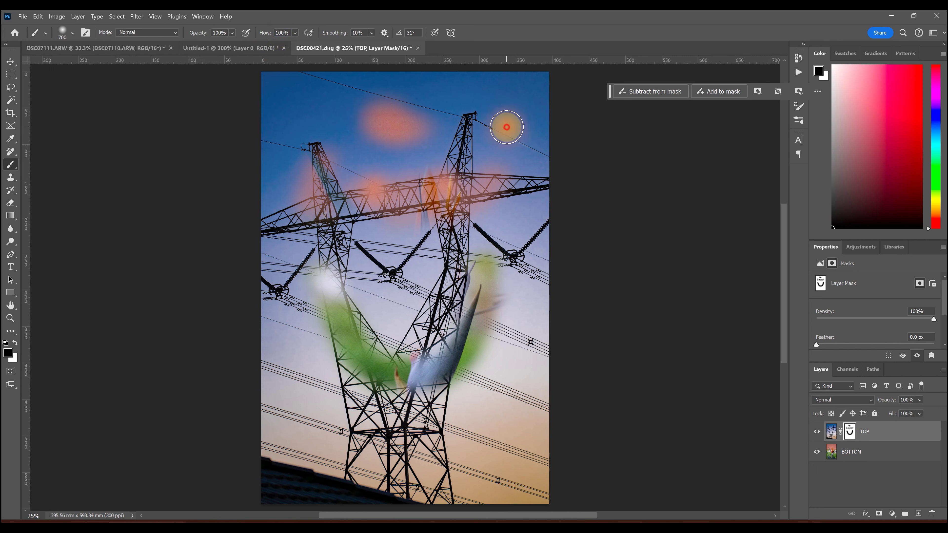
mouse_move(487, 182)
mouse_down()
mouse_move(496, 127)
mouse_move(481, 111)
mouse_move(454, 200)
mouse_move(434, 166)
mouse_move(405, 181)
mouse_move(493, 161)
mouse_move(400, 136)
mouse_move(459, 127)
mouse_move(477, 135)
mouse_move(396, 139)
mouse_up()
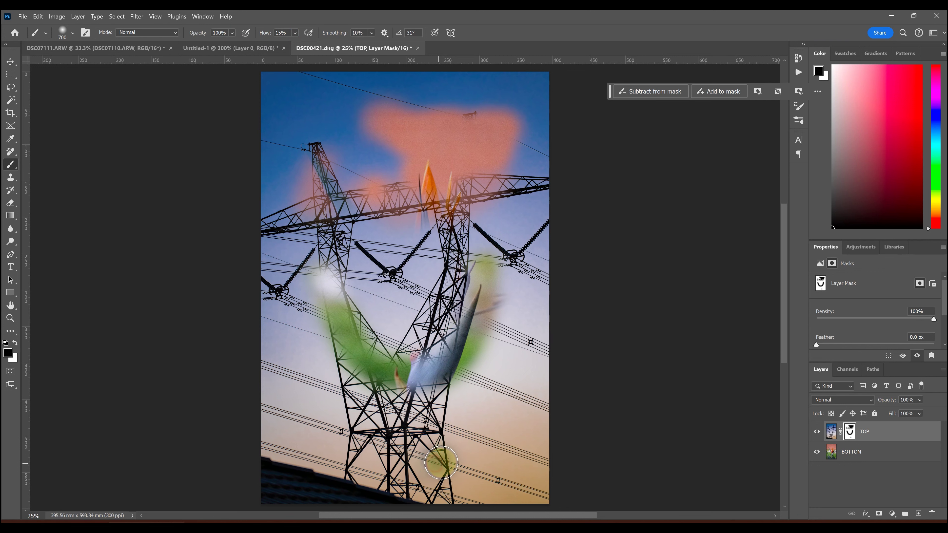
mouse_move(435, 457)
mouse_down()
mouse_move(459, 474)
mouse_move(454, 448)
mouse_move(435, 453)
mouse_move(464, 454)
mouse_move(439, 446)
mouse_move(439, 464)
mouse_move(428, 436)
mouse_move(404, 415)
mouse_move(417, 448)
mouse_move(470, 447)
mouse_move(428, 429)
mouse_move(474, 393)
mouse_move(416, 431)
mouse_move(427, 410)
mouse_move(428, 419)
mouse_move(408, 395)
mouse_up()
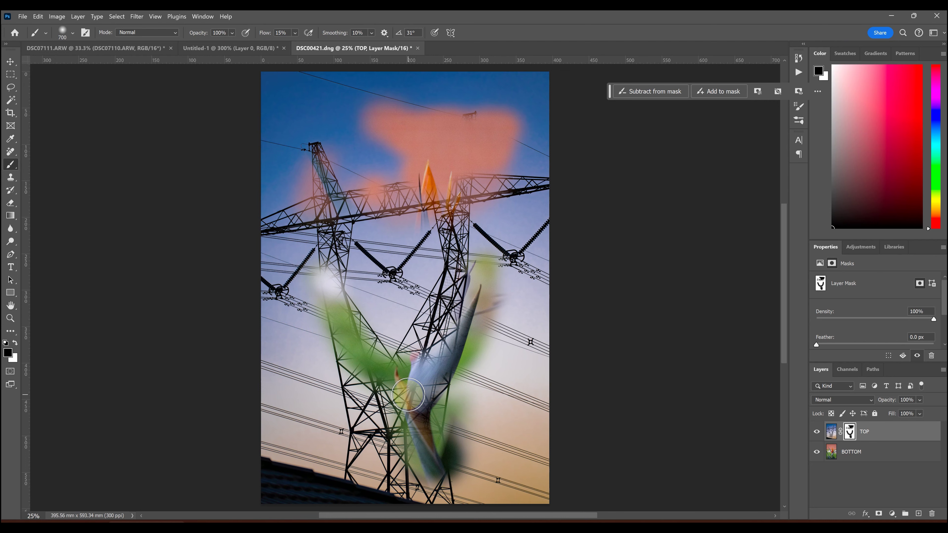
drag(408, 394, 394, 398)
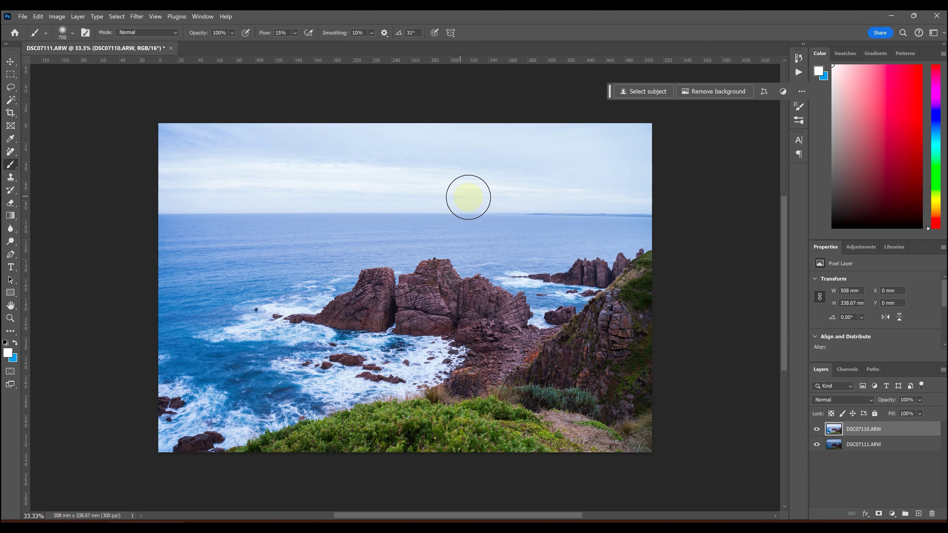
Step: In the DSC07111.ARW seascape document, compare the two exposures and rename the DSC07110.ARW layer as Brighter
click(817, 430)
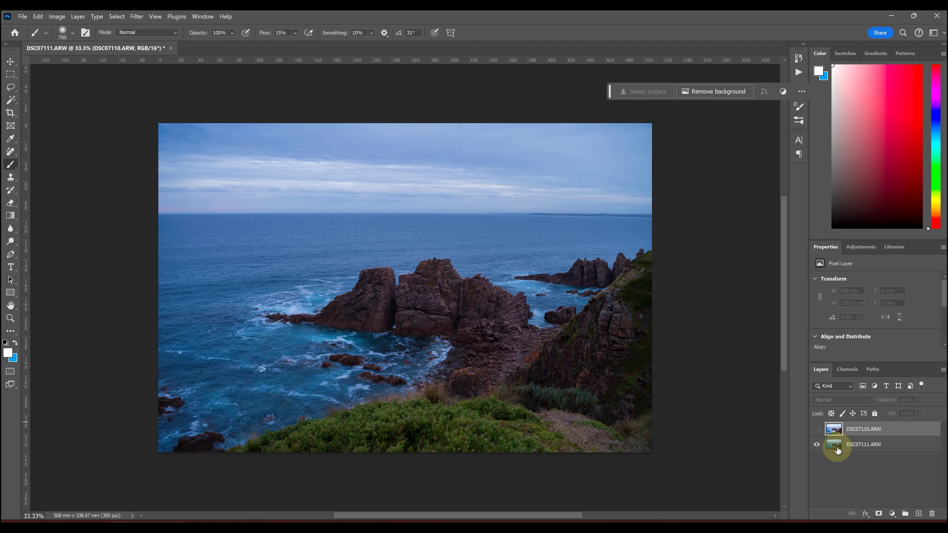
click(817, 430)
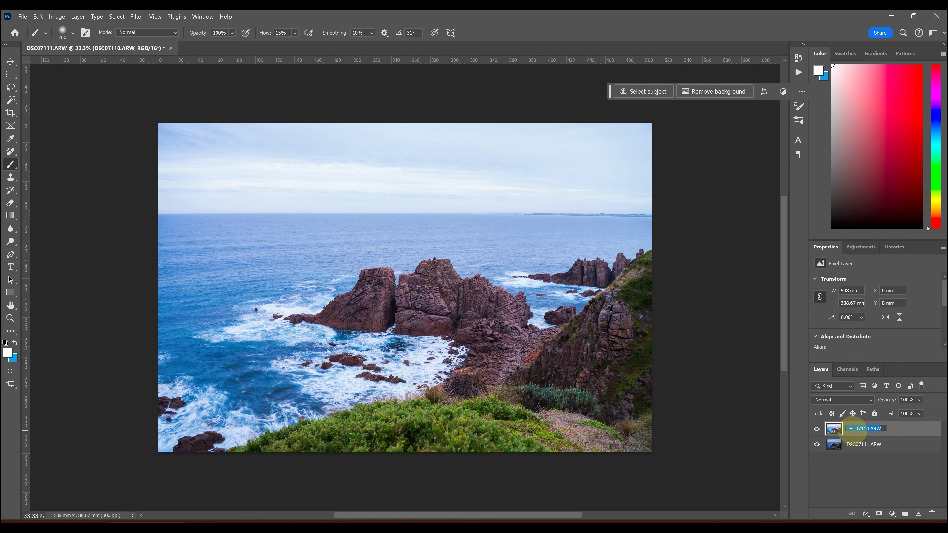
click(853, 429)
text(Brighter)
key(Return)
Step: Hide Brighter and rename the DSC07111.ARW layer as Darker
click(817, 429)
double_click(854, 445)
text(Darke)
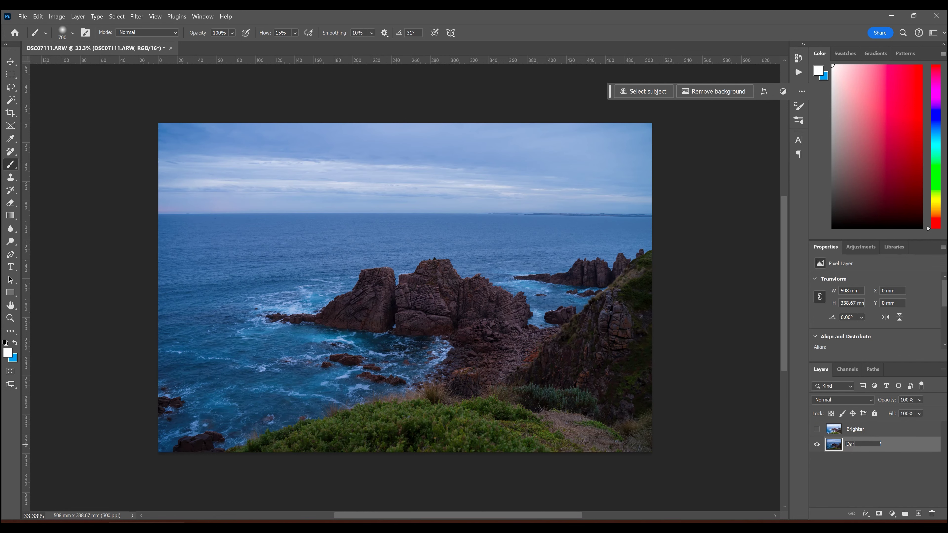
text(r)
key(Return)
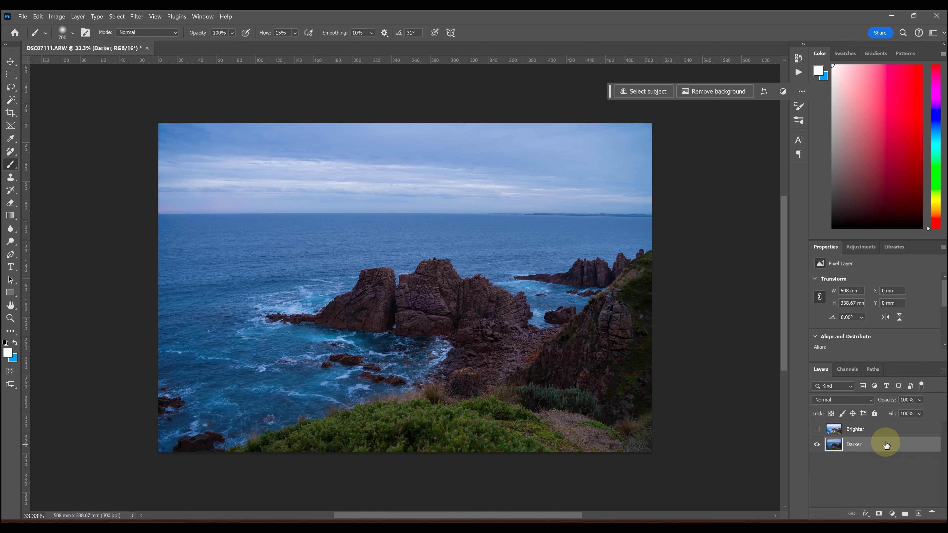
Step: Compare the bright and dark exposures by repeatedly hiding and reshowing Brighter, leaving both layers visible
click(817, 429)
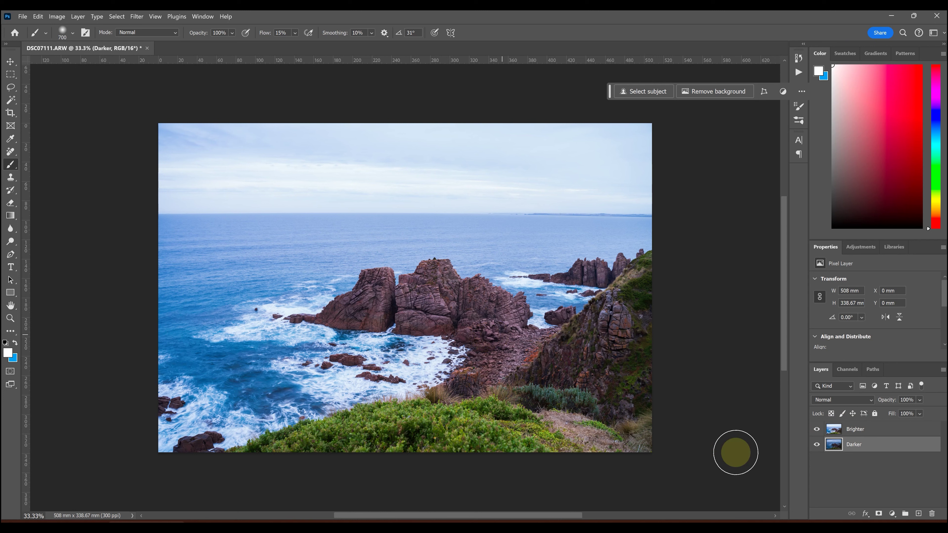
click(858, 428)
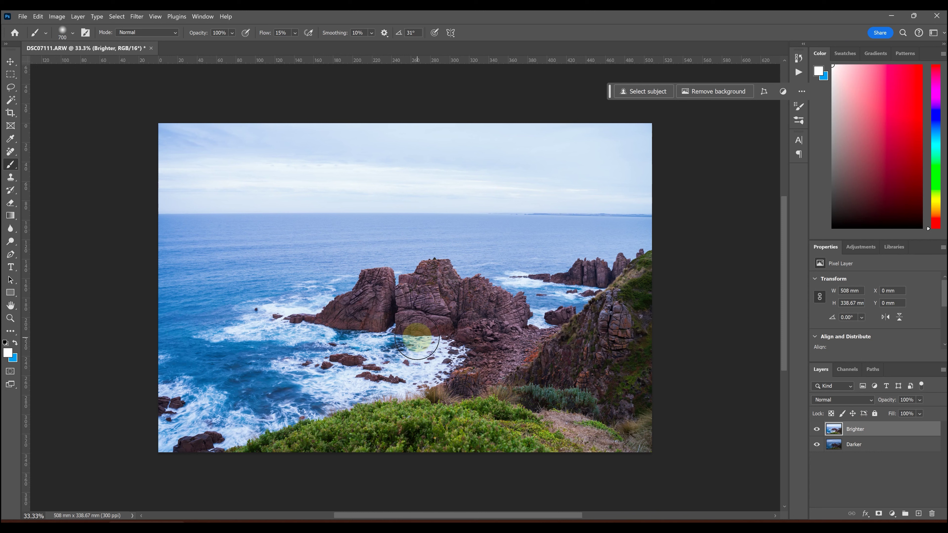
click(817, 430)
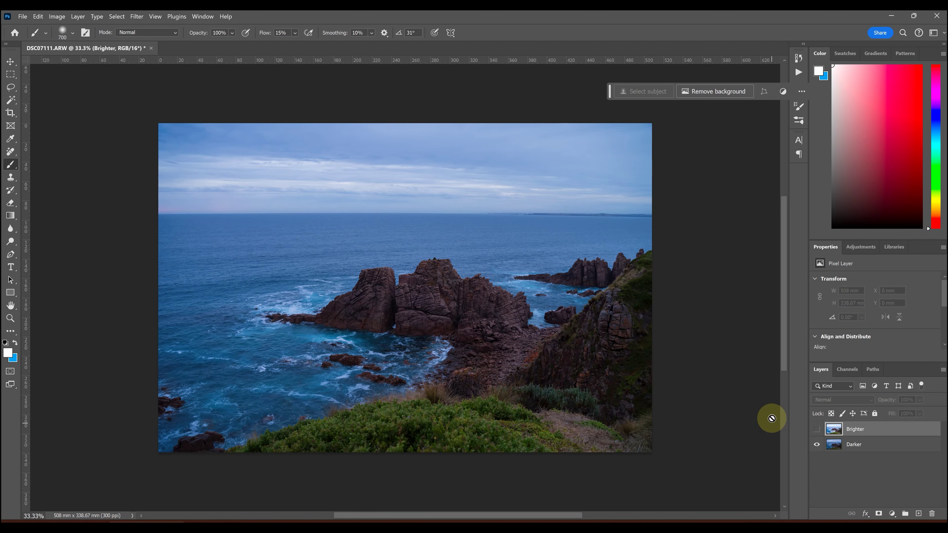
click(864, 447)
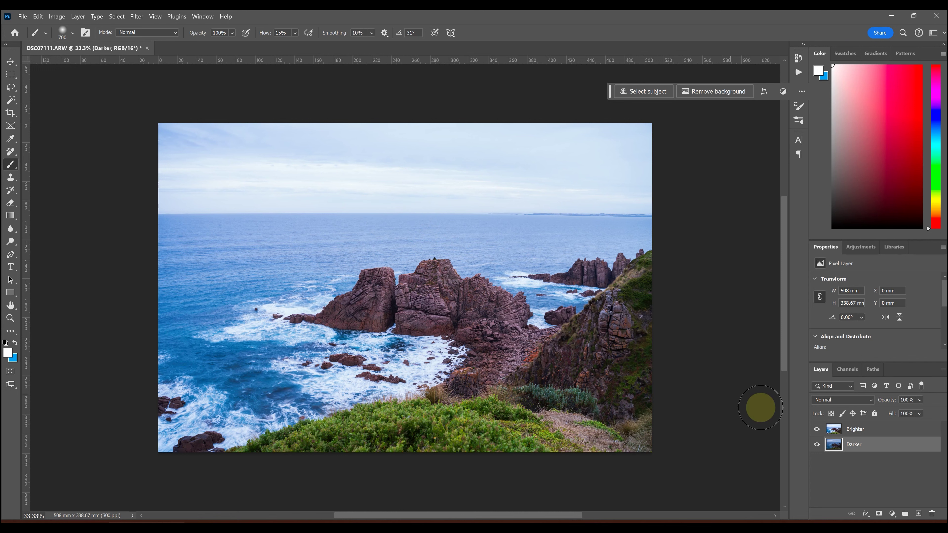
click(817, 429)
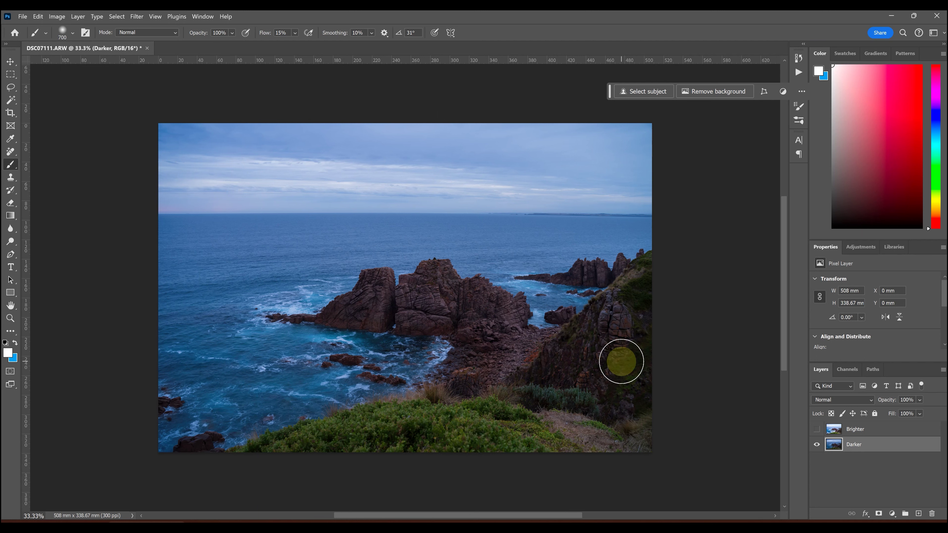
click(816, 431)
Step: Add a white layer mask to Brighter and make black the foreground colour
click(908, 435)
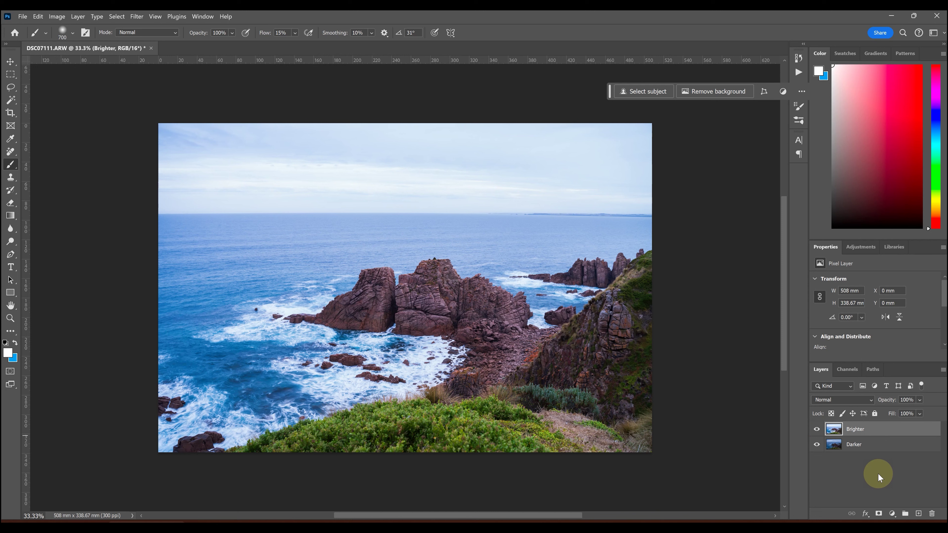
click(879, 514)
key(d)
key(x)
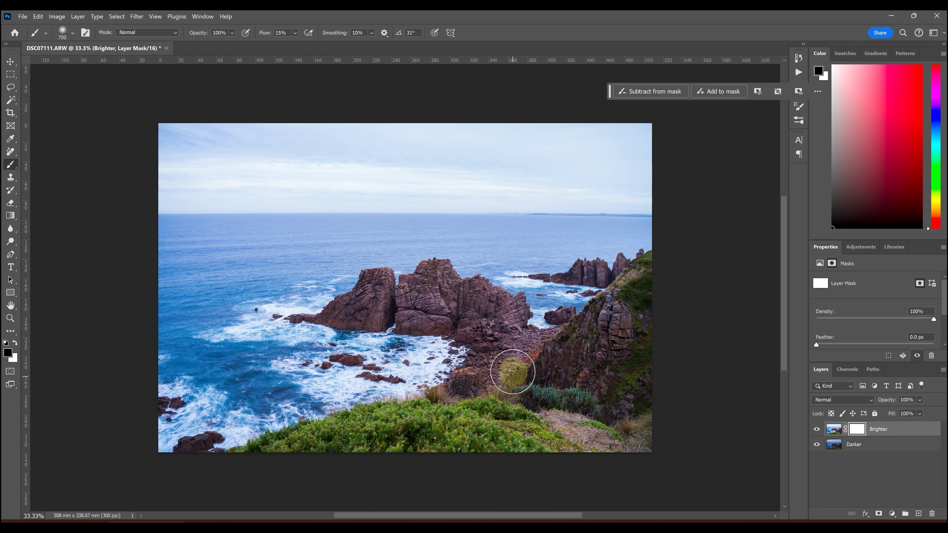
Step: Paint black on Brighter's mask over the sky and distant sea, raising the brush flow to 100%
mouse_move(528, 155)
mouse_down()
mouse_move(509, 159)
mouse_move(550, 186)
mouse_move(395, 180)
mouse_up()
drag(295, 33, 351, 44)
mouse_move(486, 184)
mouse_down()
mouse_move(622, 142)
mouse_move(159, 131)
mouse_move(87, 148)
mouse_move(430, 212)
mouse_move(134, 191)
mouse_move(460, 202)
mouse_move(623, 237)
mouse_move(512, 243)
mouse_move(416, 226)
mouse_move(362, 235)
mouse_move(292, 225)
mouse_move(311, 270)
mouse_move(195, 241)
mouse_up()
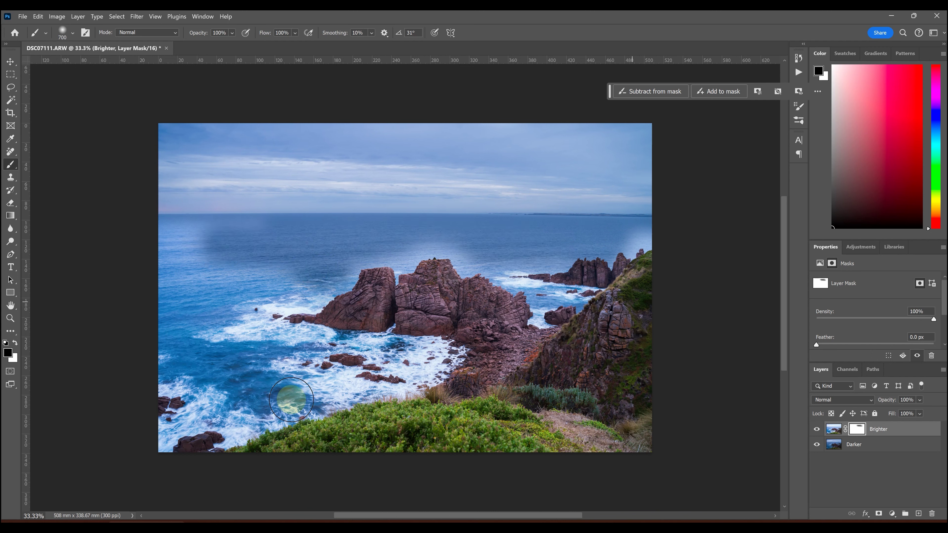
Step: Delete Brighter's painted layer mask and add a black mask that hides the whole layer
right_click(856, 431)
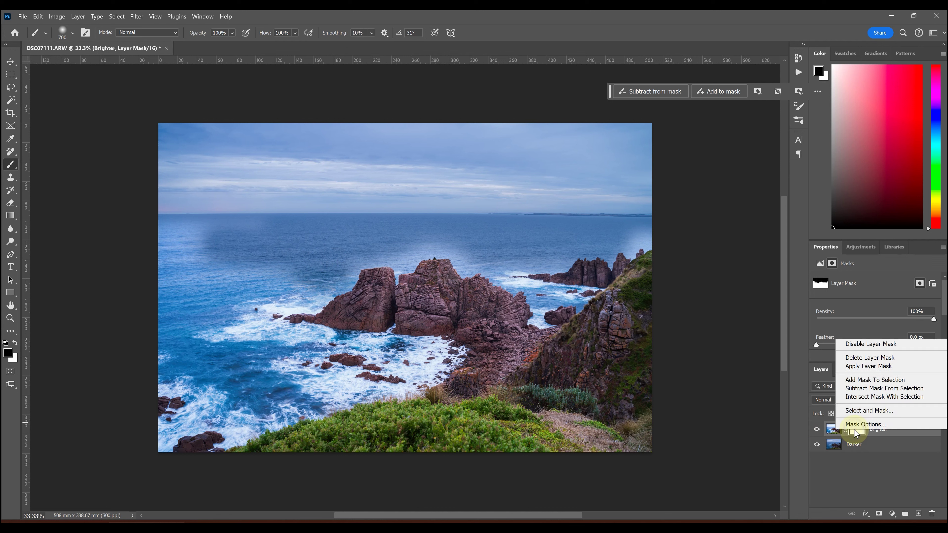
click(865, 359)
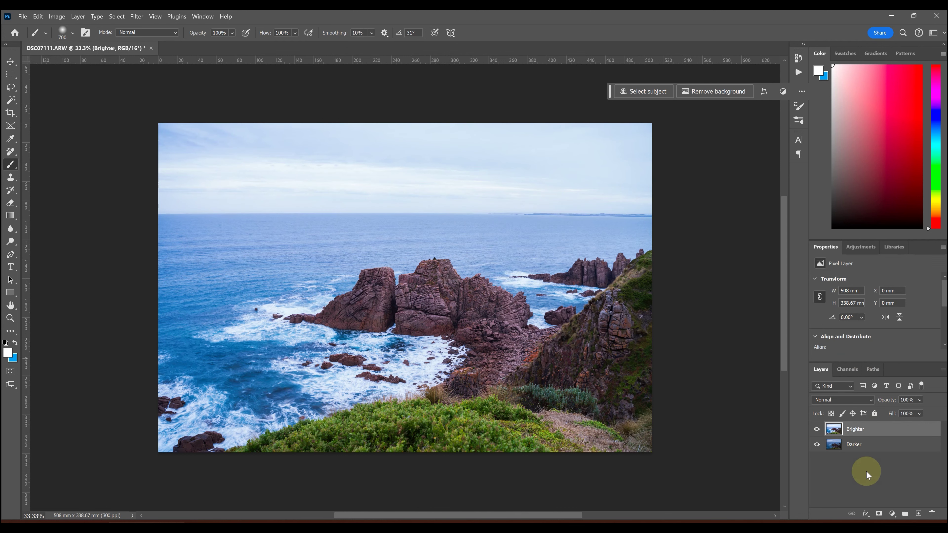
alt+click(879, 515)
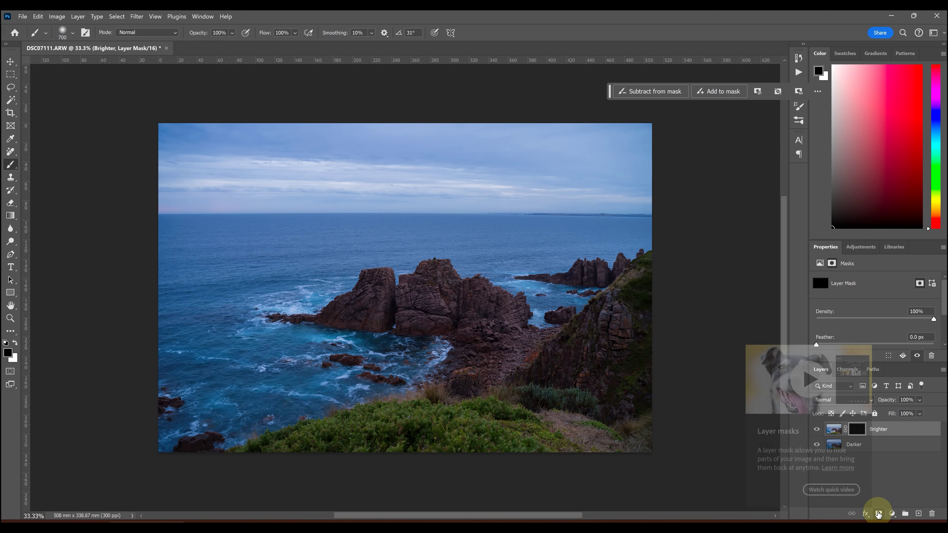
Step: Check the effect of Brighter's black mask by toggling the visibility of the layers
click(858, 431)
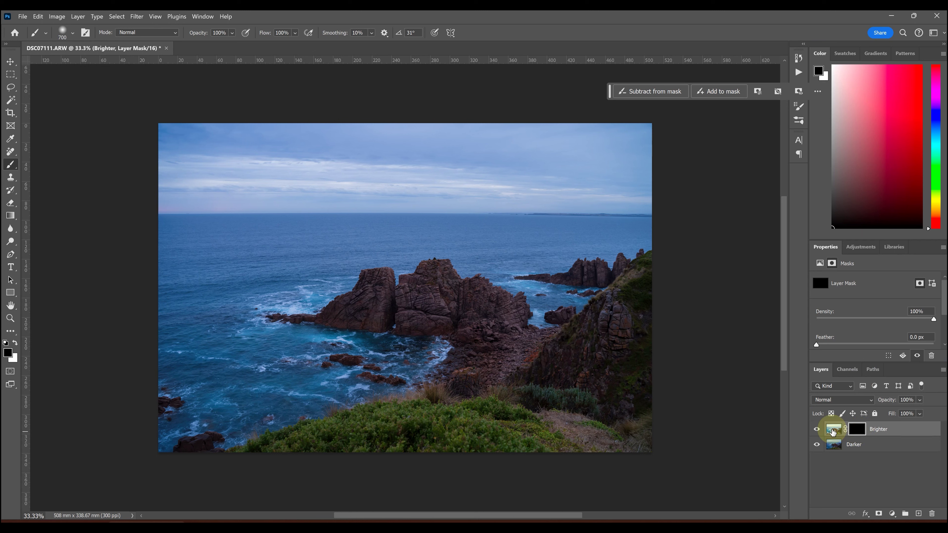
click(818, 429)
click(817, 445)
click(817, 444)
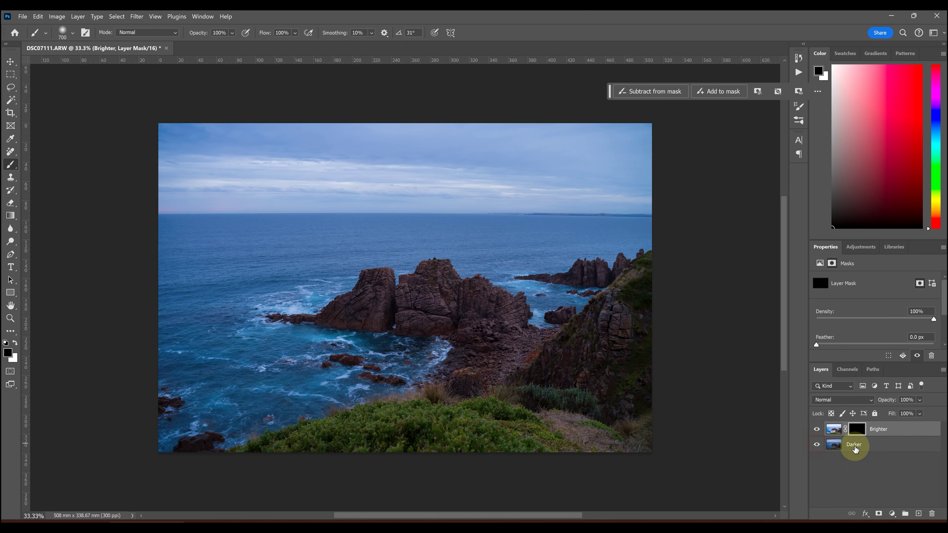
Step: Alternate the active target between Brighter's image and its layer mask, ending with the mask active
click(833, 431)
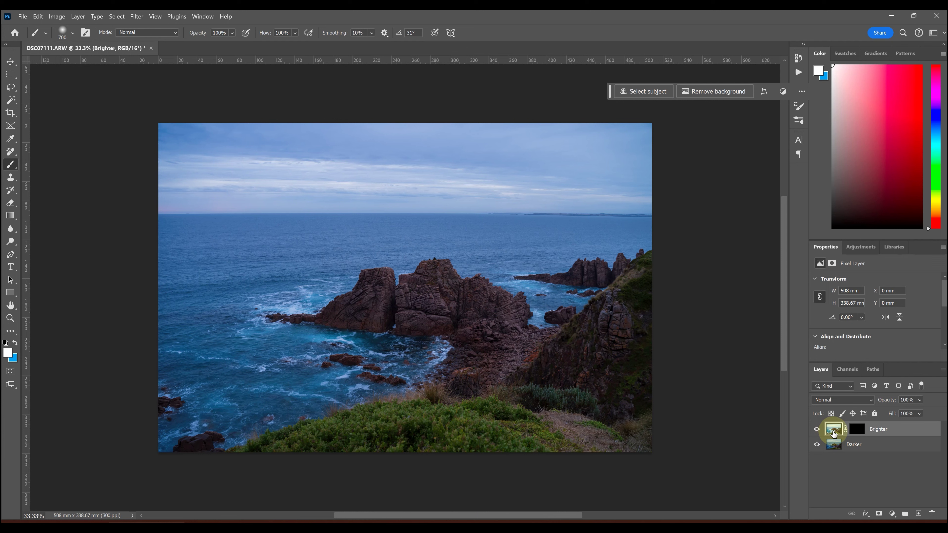
click(857, 430)
click(834, 431)
click(856, 430)
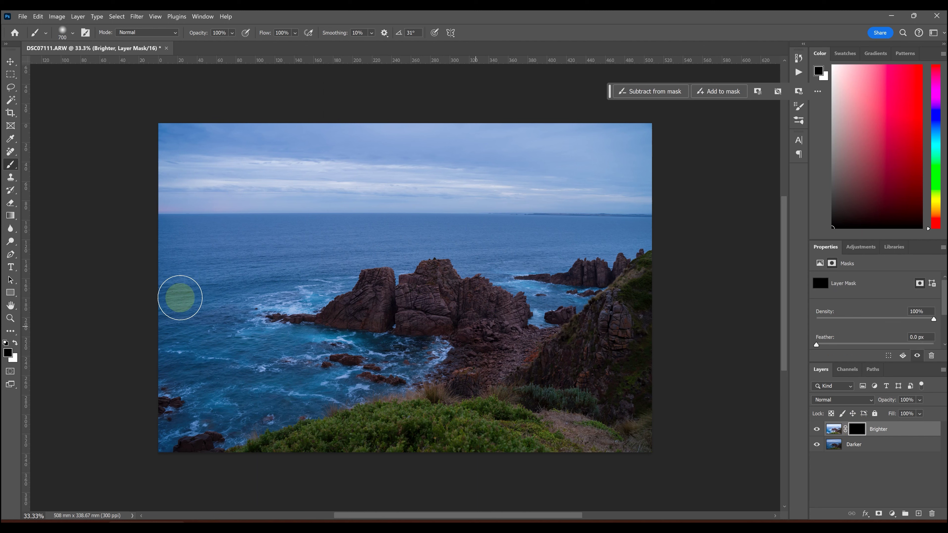
Step: Paint white on Brighter's black mask over the rocks, sea and horizon, and inspect the mask by itself
key(x)
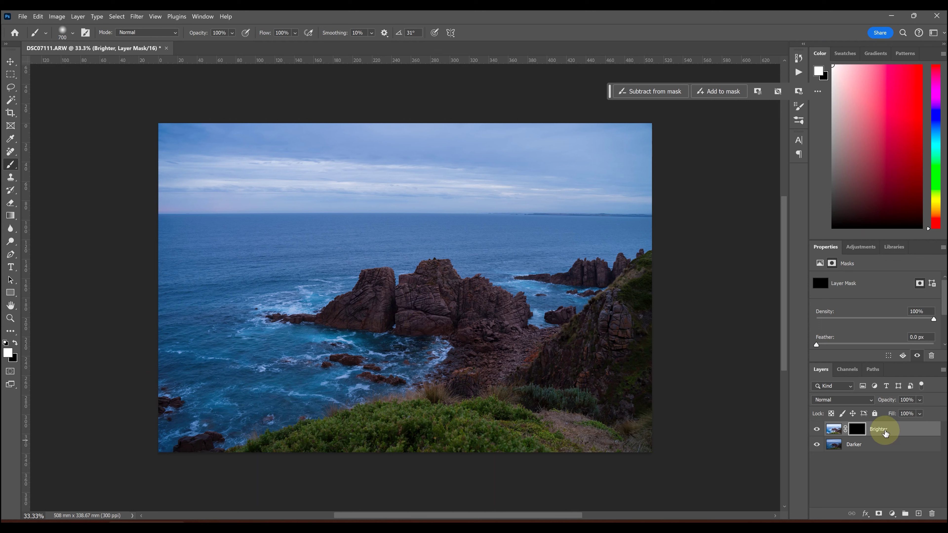
drag(376, 348, 497, 303)
mouse_move(578, 285)
mouse_down()
mouse_move(229, 172)
mouse_move(343, 276)
mouse_up()
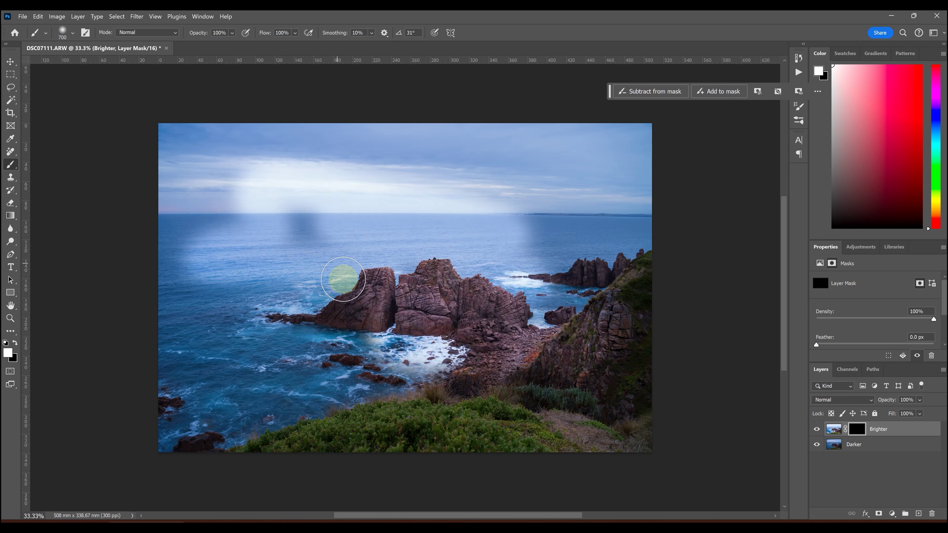
alt+click(858, 432)
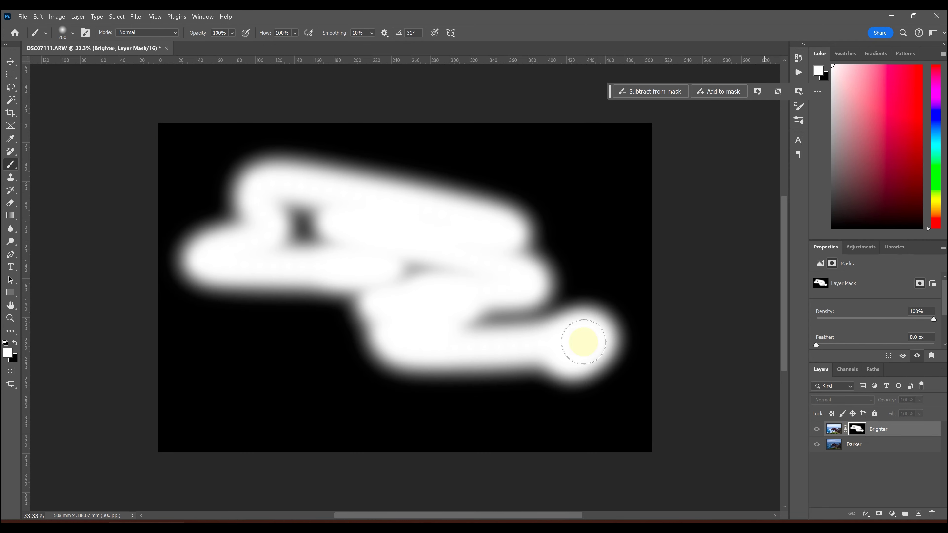
alt+click(853, 431)
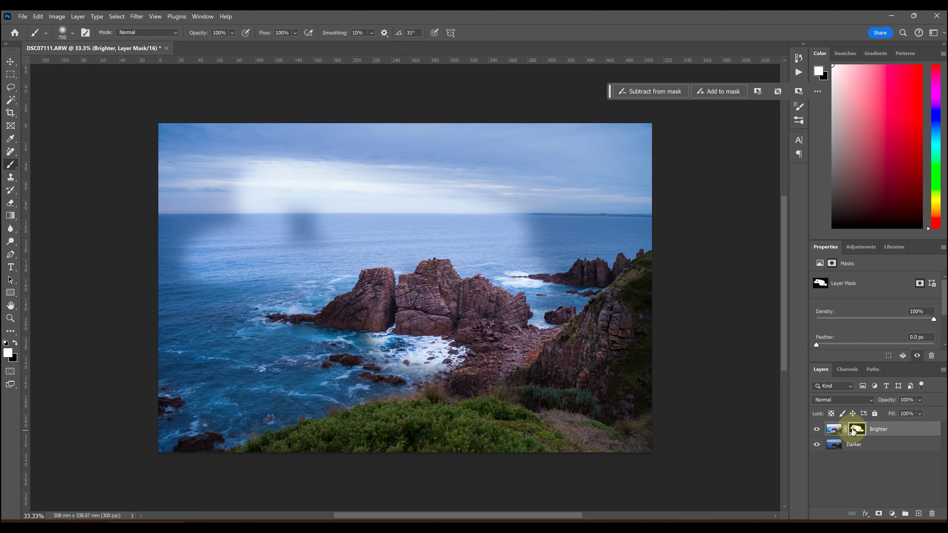
Step: Delete Brighter's painted mask, add a fresh black mask hiding the whole layer, and make that mask the active target
right_click(855, 431)
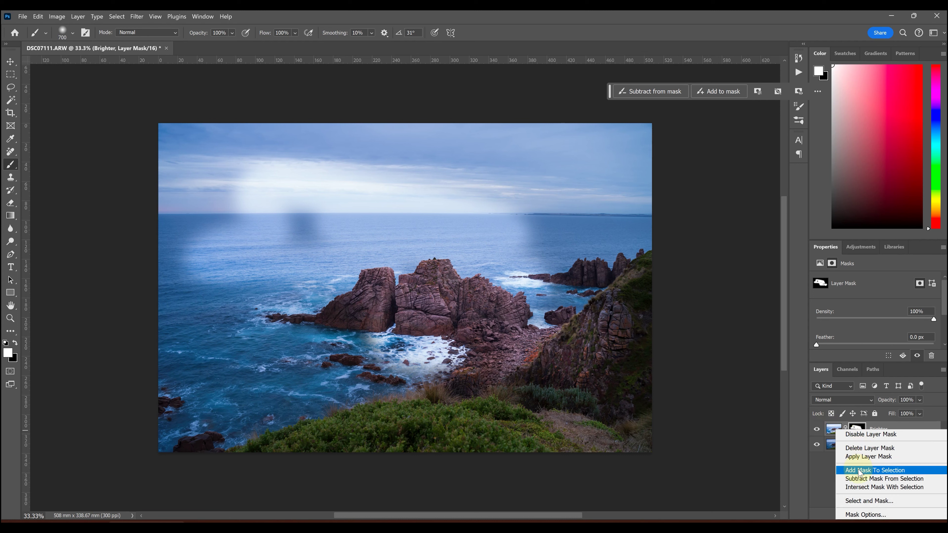
click(861, 449)
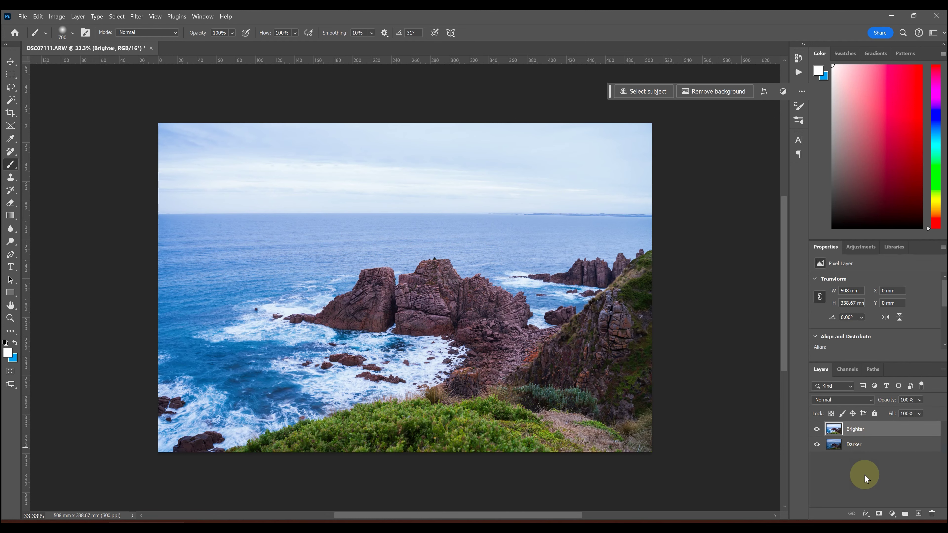
alt+click(879, 514)
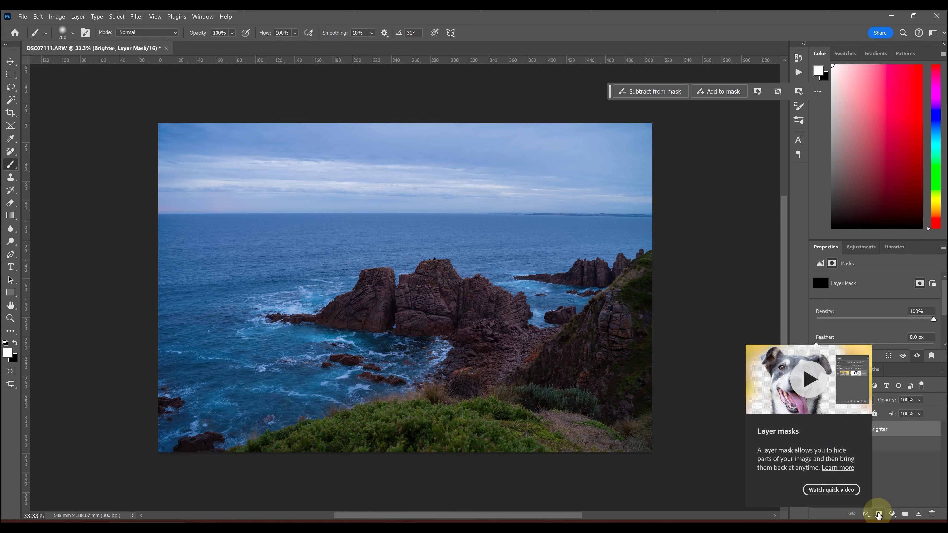
click(891, 477)
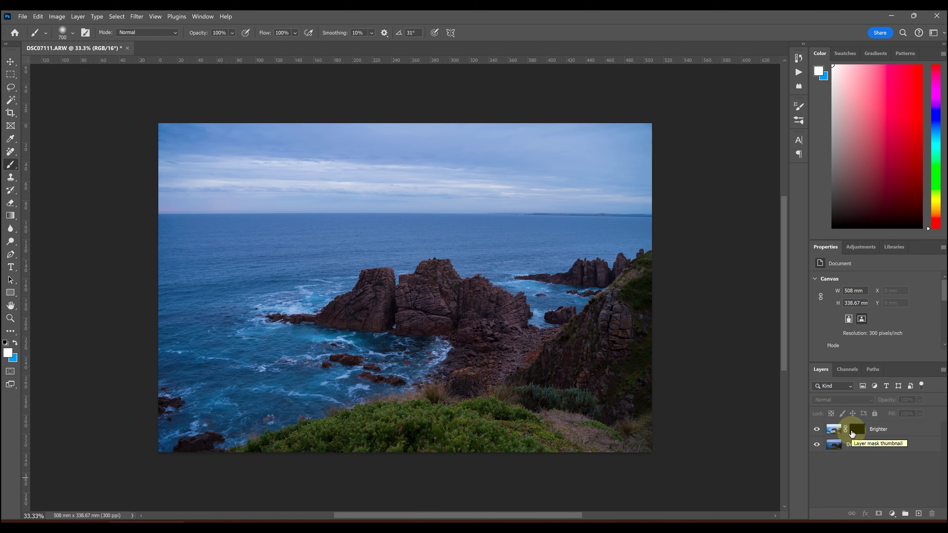
click(867, 431)
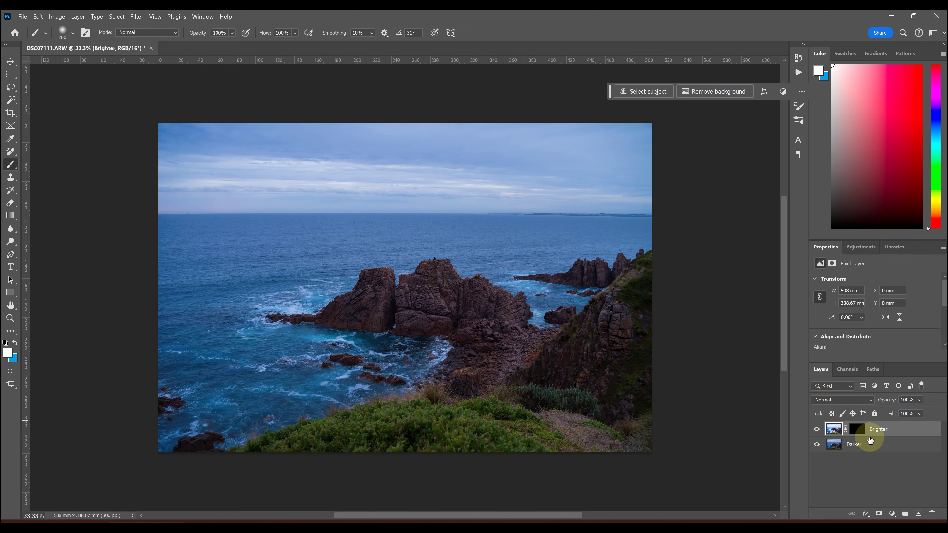
click(860, 430)
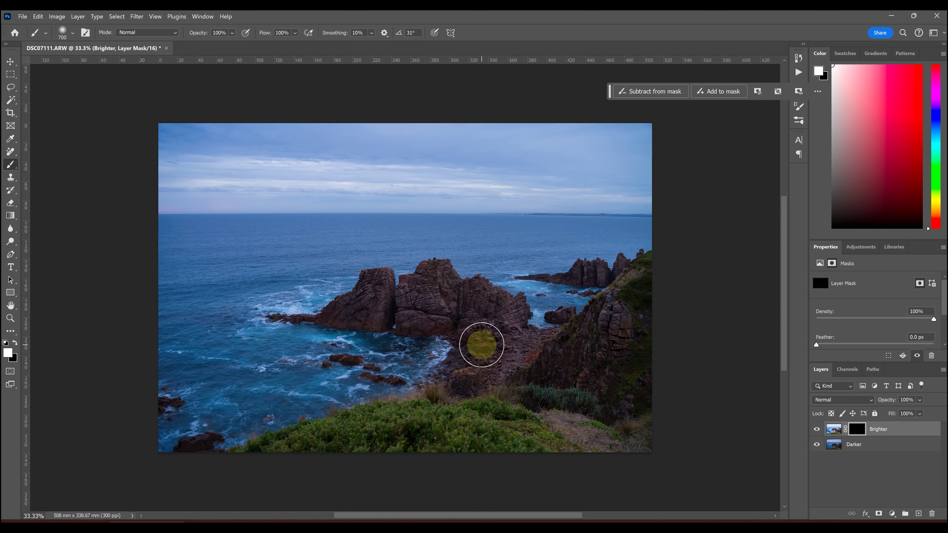
Step: Set up a soft white brush for the mask with 21% flow, 0% hardness and a size of 800 px
click(295, 34)
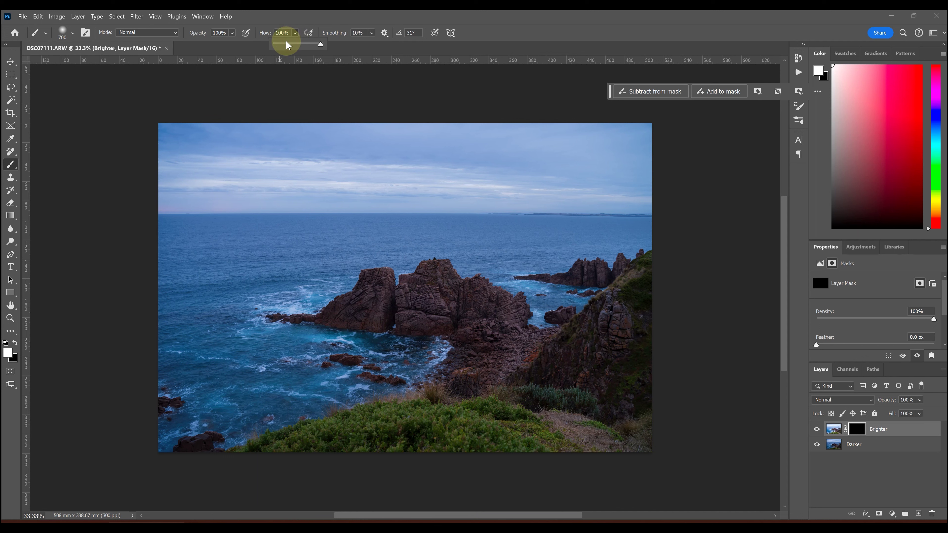
click(332, 19)
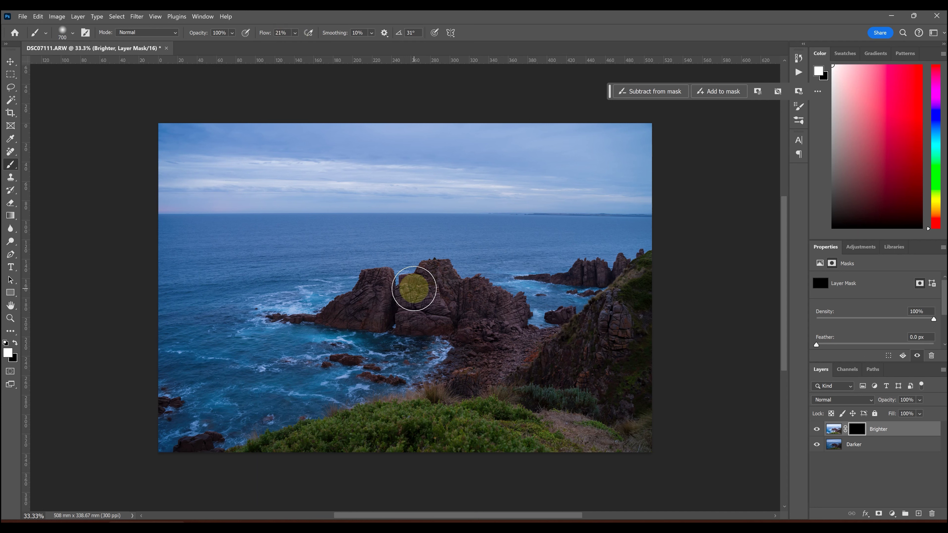
key(bracketleft)
key(bracketright)
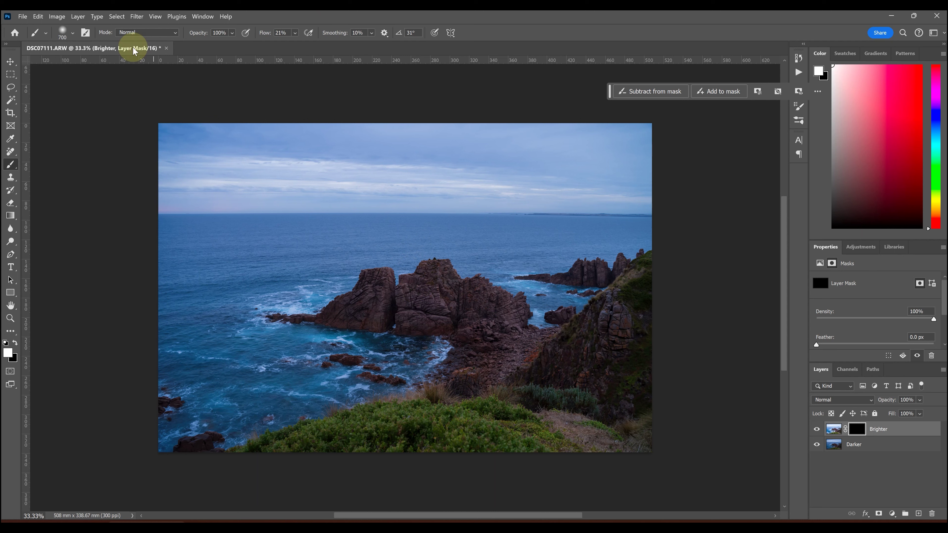
click(75, 35)
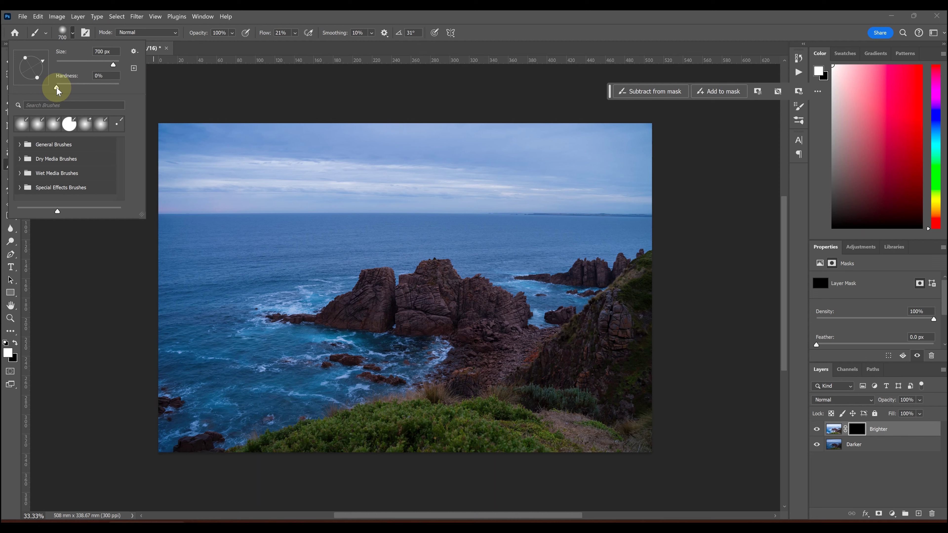
click(304, 12)
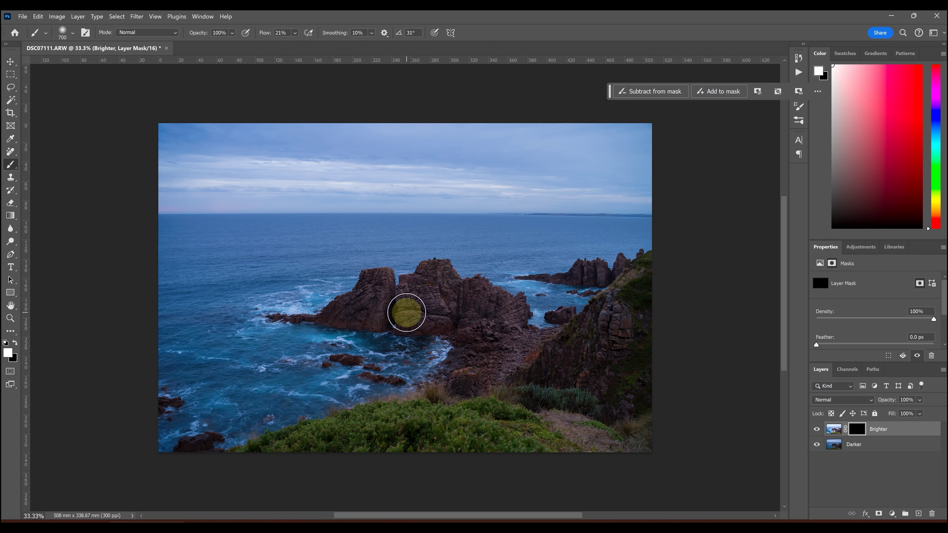
key(bracketright)
key(bracketright)
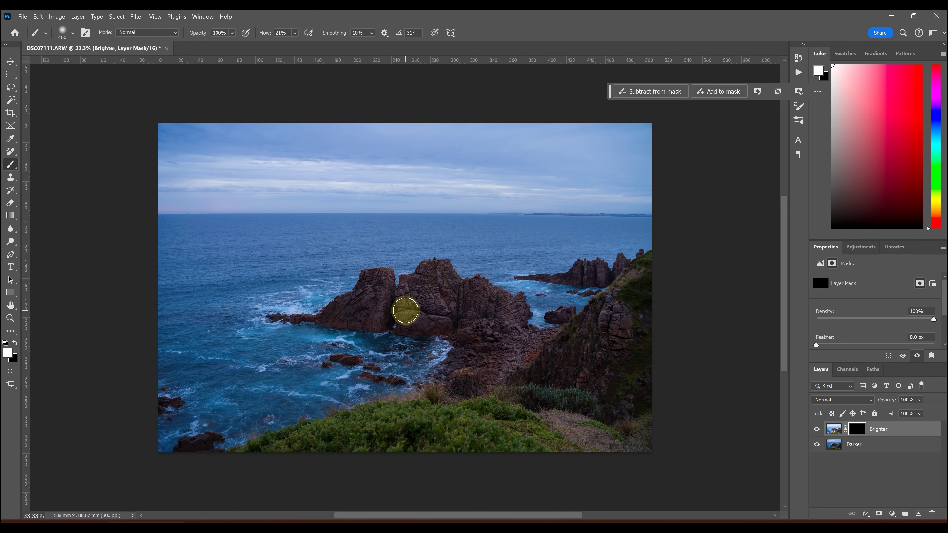
key(bracketright)
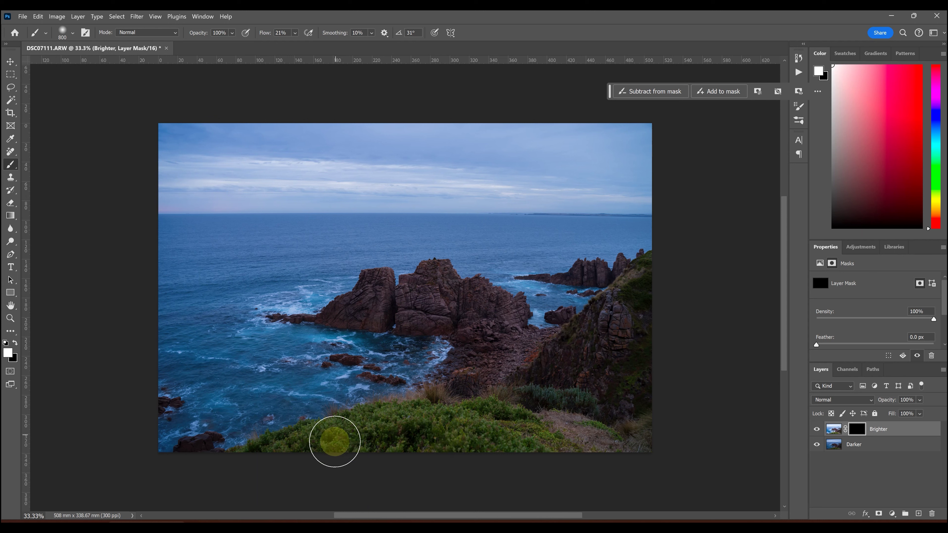
Step: Paint white at 21% flow on Brighter's mask over the foreground grass, the near cliff and the central rocks
mouse_move(481, 430)
mouse_down()
mouse_move(472, 438)
mouse_move(504, 426)
mouse_move(620, 332)
mouse_move(631, 346)
mouse_move(593, 415)
mouse_move(551, 374)
mouse_up()
key(bracketleft)
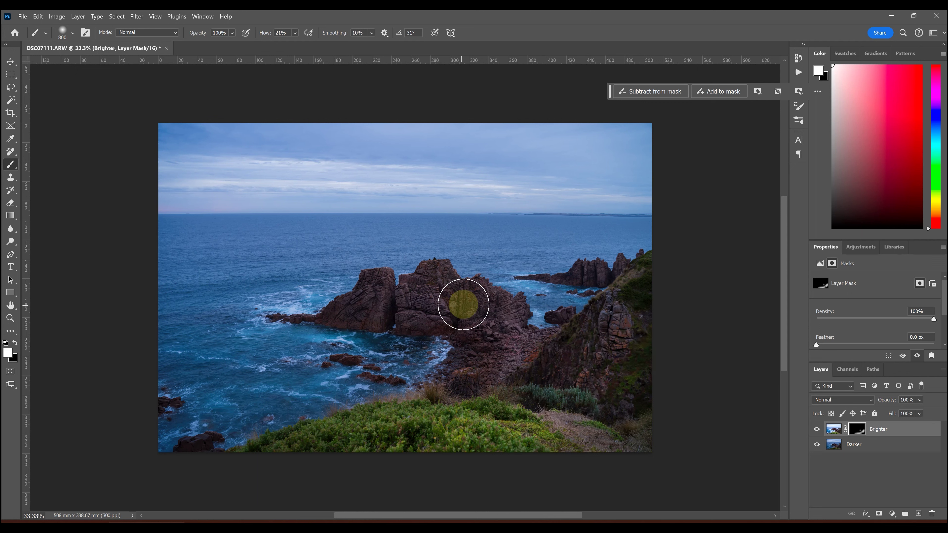
mouse_move(427, 301)
mouse_down()
mouse_move(380, 292)
mouse_move(373, 303)
mouse_move(425, 282)
mouse_up()
Step: Raise the brush flow to 46% and paint white over the central rocks, distant rocks and cliff, using a smaller 400 px brush for narrower areas
click(295, 33)
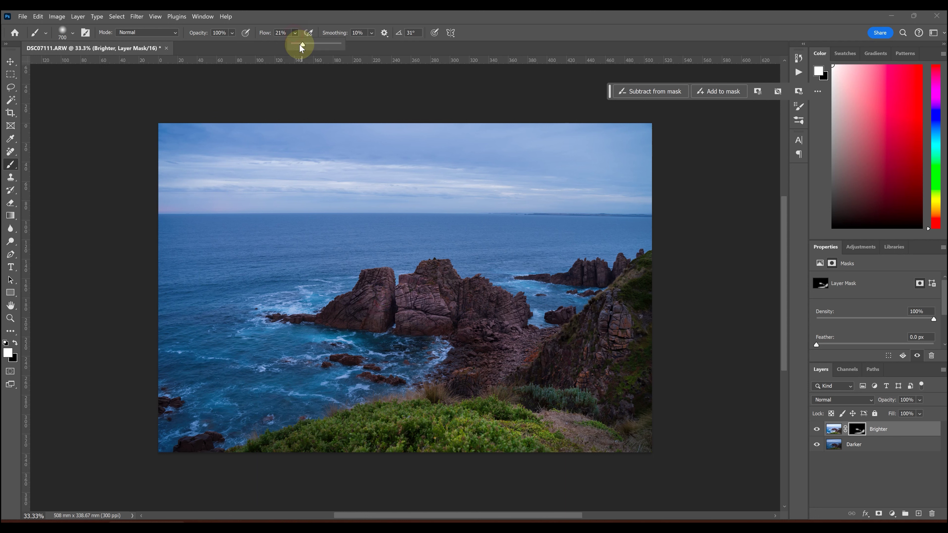
click(331, 25)
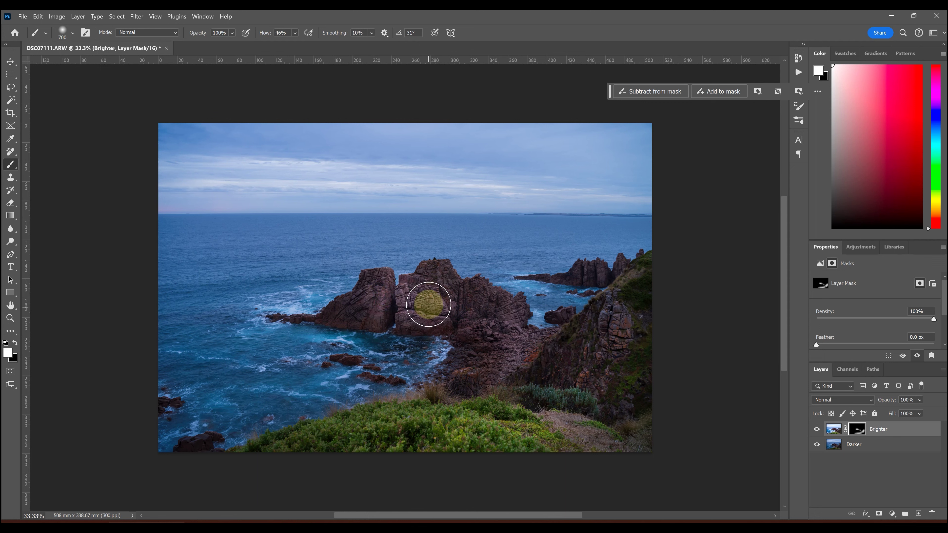
drag(437, 288, 487, 314)
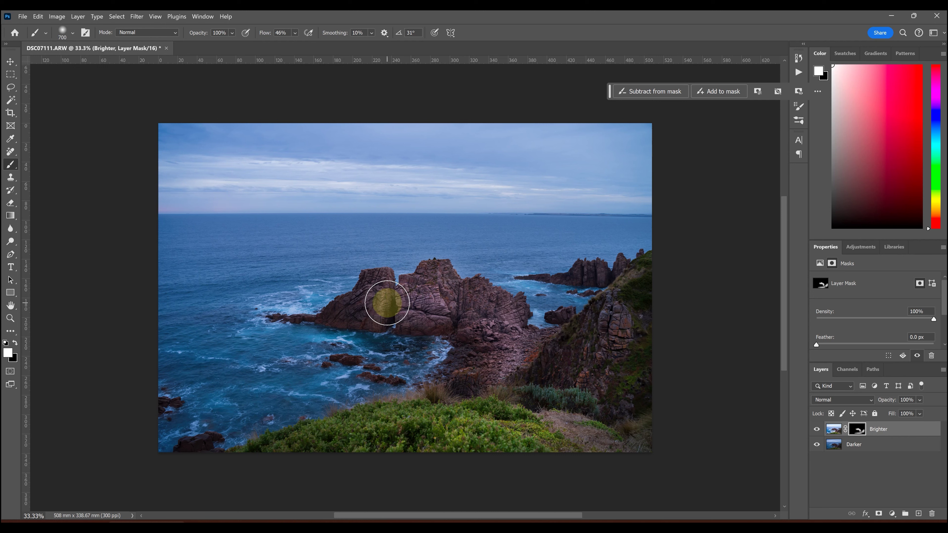
key(bracketleft)
key(bracketleft)
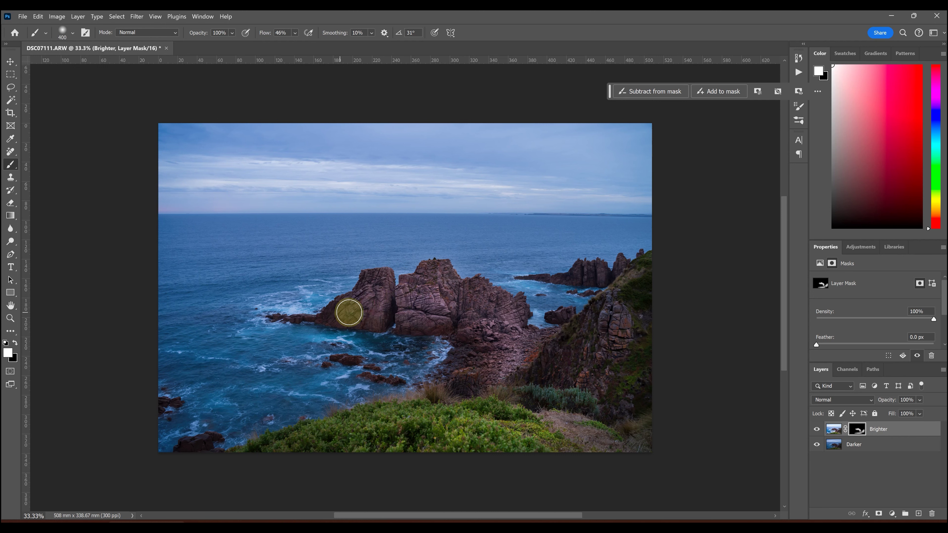
key(bracketleft)
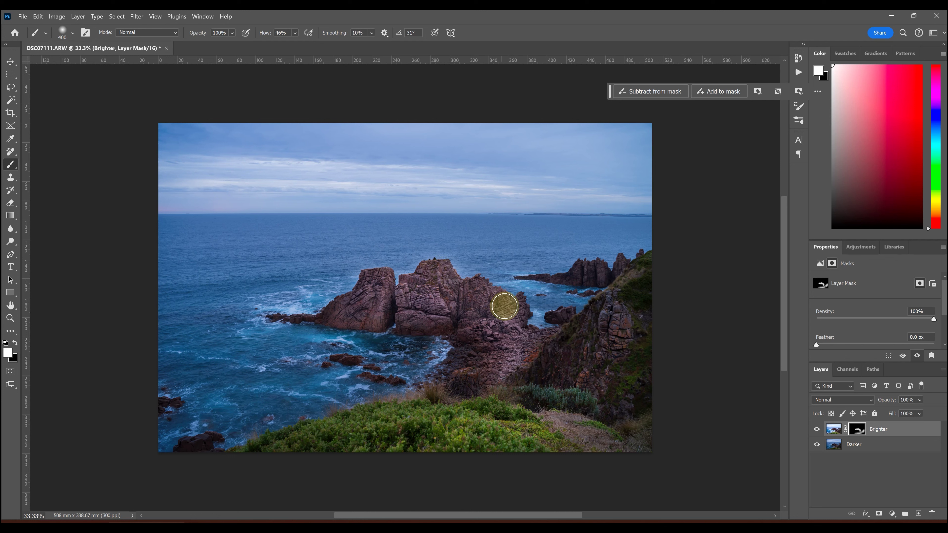
key(bracketright)
key(bracketright)
key(bracketleft)
key(bracketleft)
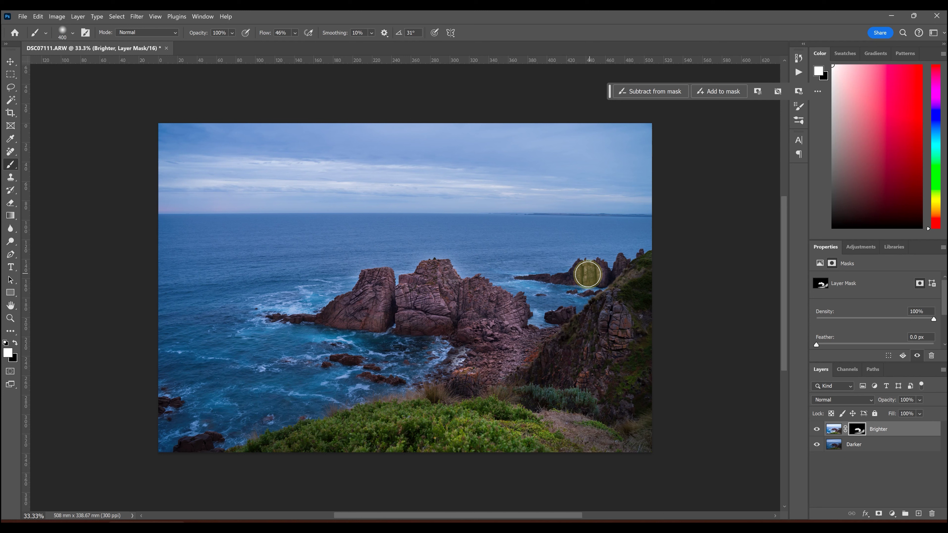
key(bracketleft)
mouse_move(535, 272)
mouse_down()
mouse_move(611, 282)
mouse_move(640, 294)
mouse_move(583, 380)
mouse_move(576, 372)
mouse_move(542, 396)
mouse_move(601, 421)
mouse_up()
Step: Paint white at 100% flow with an 800 px brush over the rocks, cliff and foreground, and inspect Brighter's mask by itself
key(bracketright)
key(bracketright)
key(bracketright)
key(bracketright)
key(bracketright)
click(409, 137)
drag(295, 32, 373, 40)
mouse_move(599, 327)
mouse_down()
mouse_move(555, 437)
mouse_move(610, 410)
mouse_move(603, 449)
mouse_move(437, 442)
mouse_move(554, 443)
mouse_move(247, 467)
mouse_move(204, 458)
mouse_move(503, 401)
mouse_move(509, 350)
mouse_move(474, 311)
mouse_move(421, 302)
mouse_move(295, 317)
mouse_move(426, 274)
mouse_move(525, 318)
mouse_move(543, 307)
mouse_move(537, 283)
mouse_move(665, 283)
mouse_move(601, 366)
mouse_move(508, 334)
mouse_move(519, 384)
mouse_move(486, 330)
mouse_move(440, 313)
mouse_move(472, 340)
mouse_up()
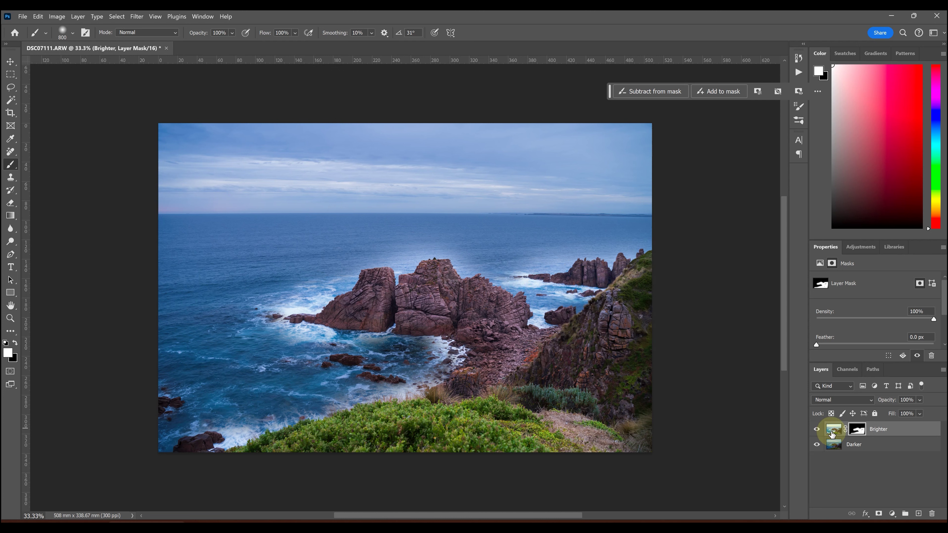
alt+click(857, 432)
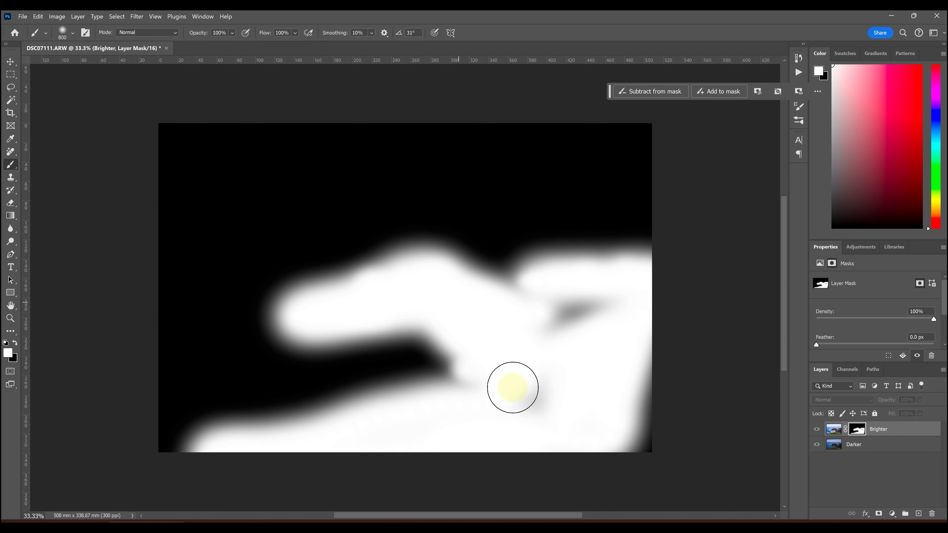
alt+click(857, 429)
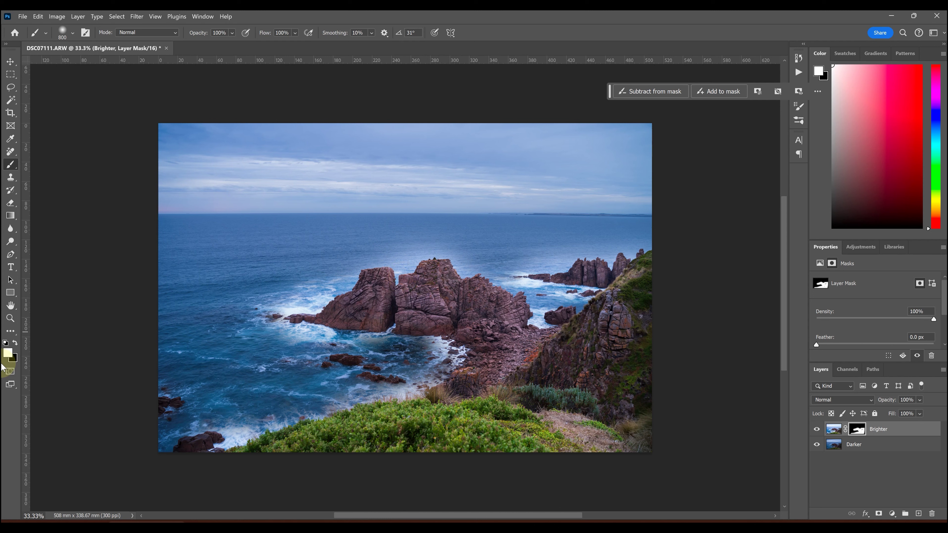
Step: Switch to black and paint out the bright spill on the water around the rocks, resizing the brush down to 300 px for tight edges
key(x)
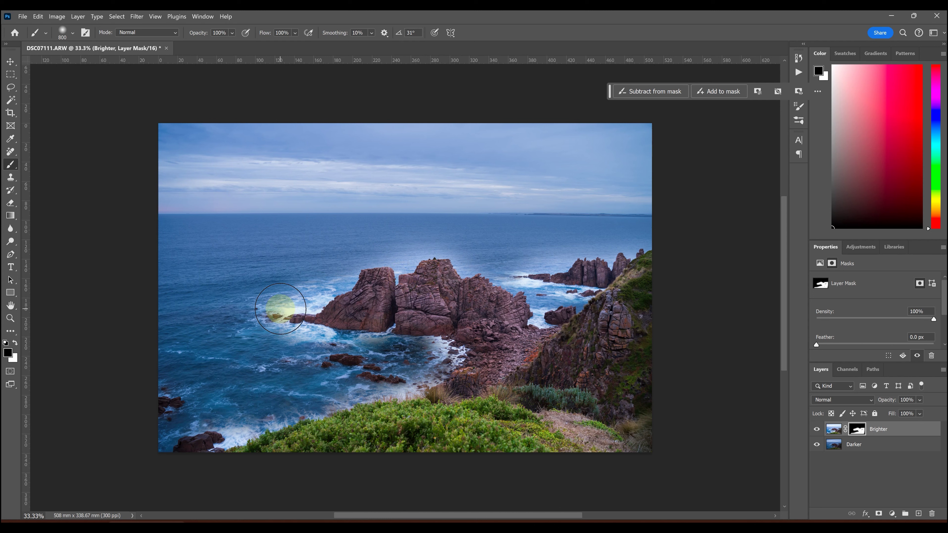
mouse_move(282, 298)
mouse_down()
mouse_move(305, 290)
mouse_move(285, 297)
mouse_move(260, 339)
mouse_move(318, 349)
mouse_move(305, 271)
mouse_move(327, 273)
mouse_move(346, 250)
mouse_move(388, 240)
mouse_up()
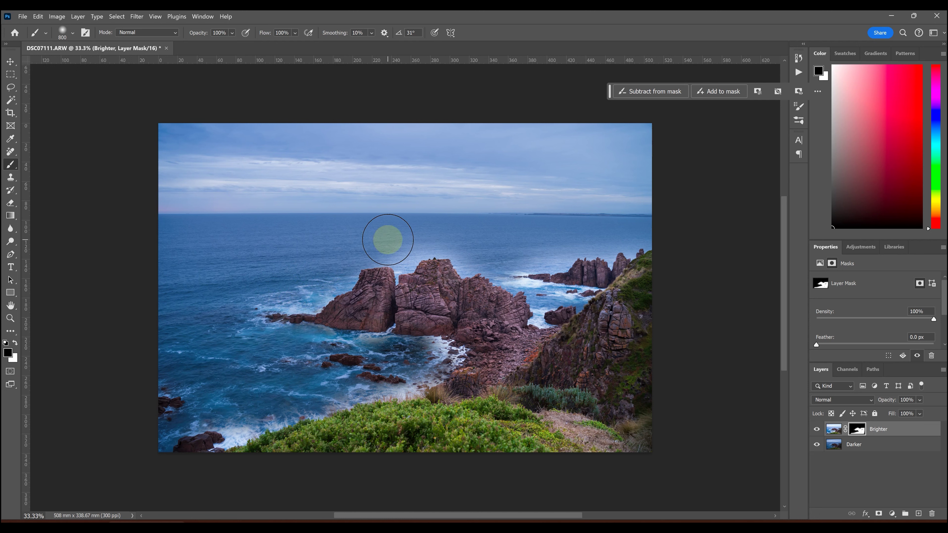
key(bracketleft)
key(bracketleft)
key(bracketleft)
key(bracketleft)
mouse_move(410, 264)
mouse_down()
mouse_move(413, 254)
mouse_move(402, 267)
mouse_move(425, 250)
mouse_move(462, 264)
mouse_move(392, 252)
mouse_move(373, 262)
mouse_move(410, 271)
mouse_move(399, 282)
mouse_up()
key(])
key(bracketright)
key(bracketright)
mouse_move(470, 262)
mouse_down()
mouse_move(568, 297)
mouse_move(564, 286)
mouse_move(569, 306)
mouse_move(548, 309)
mouse_move(540, 322)
mouse_move(595, 292)
mouse_move(521, 271)
mouse_move(567, 255)
mouse_move(489, 262)
mouse_move(580, 249)
mouse_move(610, 257)
mouse_move(649, 238)
mouse_move(384, 308)
mouse_move(263, 319)
mouse_up()
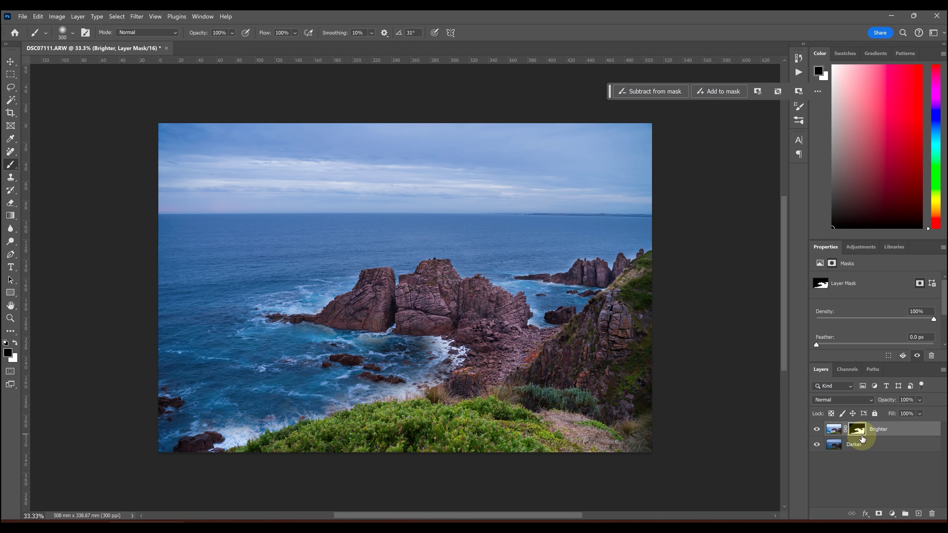
Step: Inspect Brighter's refined mask by itself, and compare the image with the mask temporarily disabled
alt+click(858, 430)
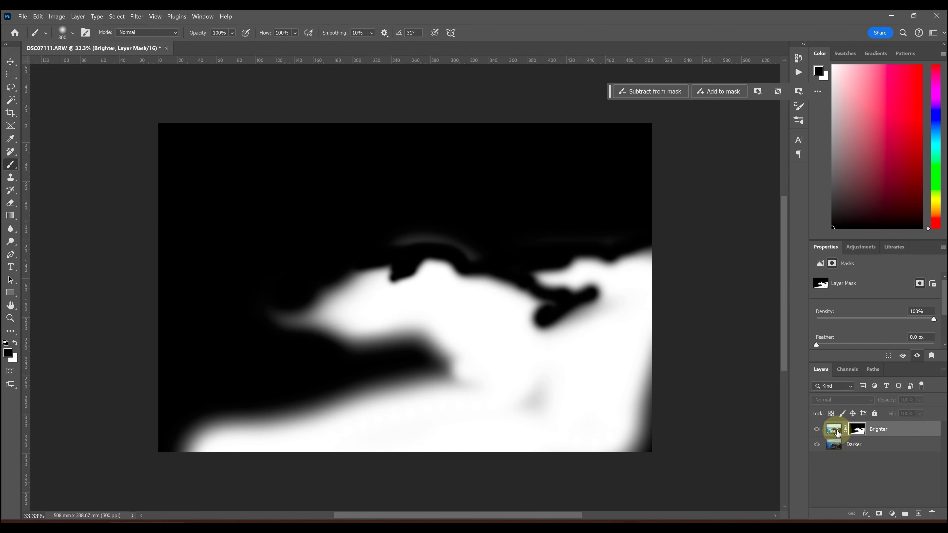
alt+click(855, 433)
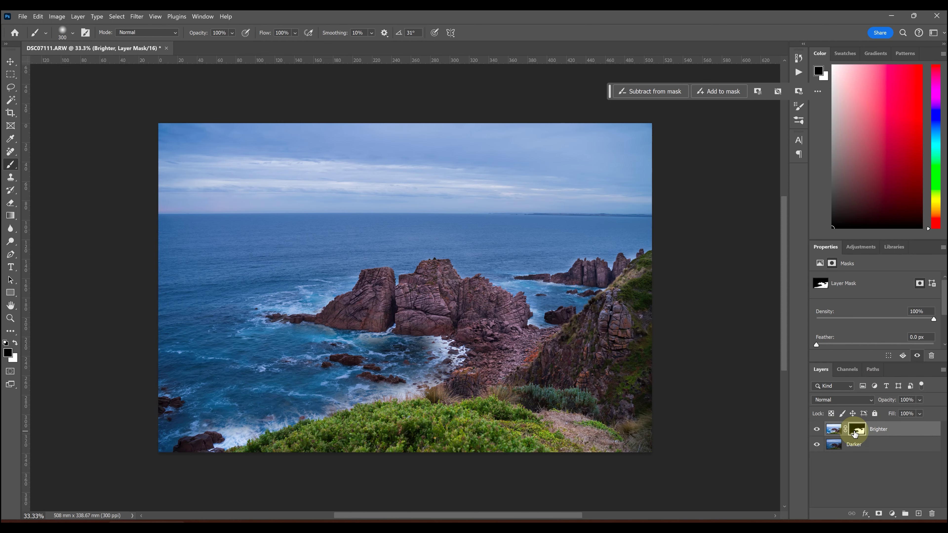
shift+click(855, 432)
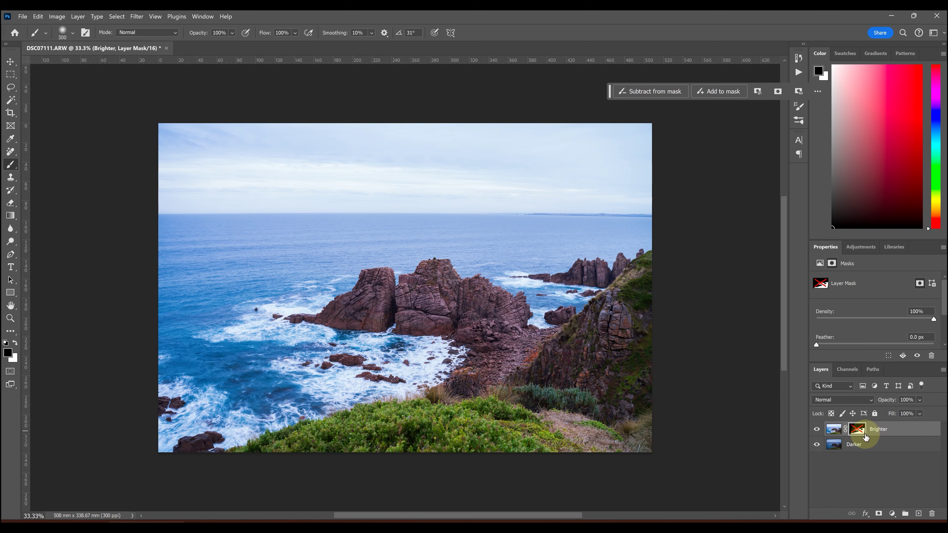
shift+click(859, 434)
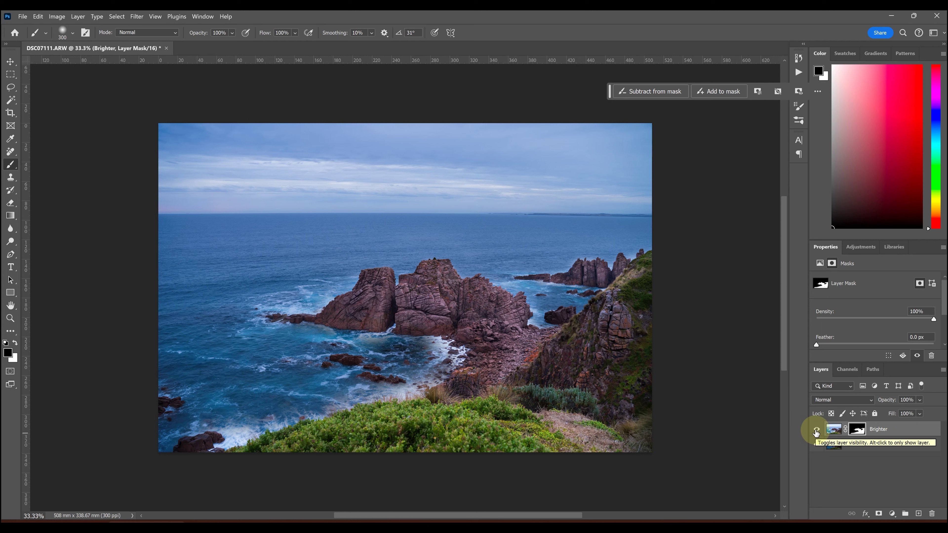
Step: Compare the blend with the darker exposure by repeatedly toggling Brighter's visibility, leaving the layer visible
click(817, 430)
click(817, 430)
click(816, 429)
click(817, 431)
click(816, 430)
click(817, 430)
click(816, 431)
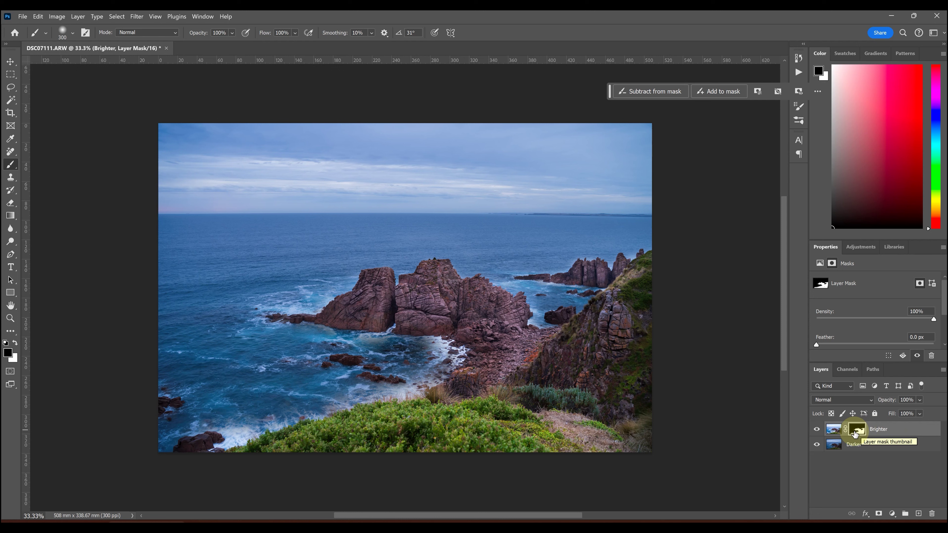
click(879, 479)
click(858, 430)
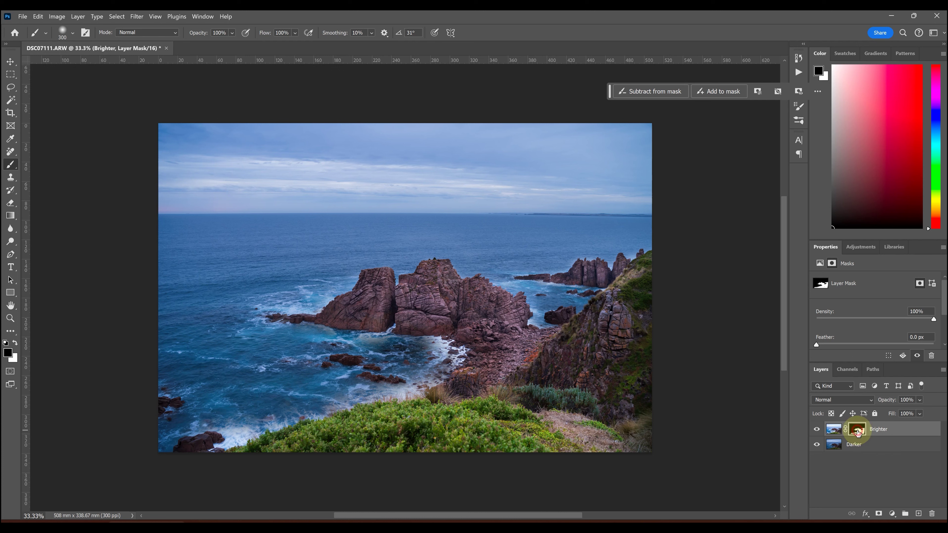
click(816, 428)
click(816, 430)
Step: Erase the sky, sea and rocks directly from Brighter's image with the Eraser, and hide Darker to examine the missing pixels
click(834, 429)
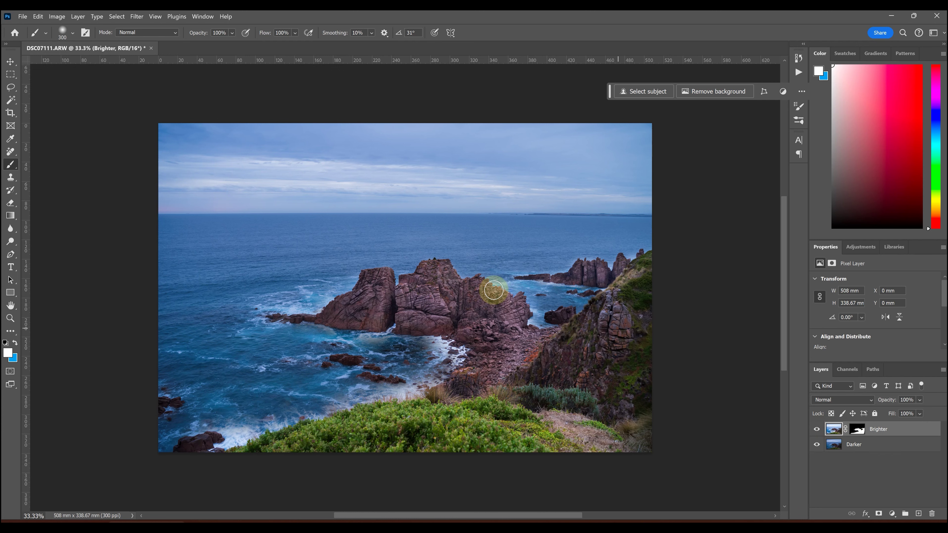
key(e)
click(247, 251)
mouse_move(379, 243)
mouse_down()
mouse_move(351, 278)
mouse_move(258, 246)
mouse_move(223, 328)
mouse_move(330, 281)
mouse_move(449, 297)
mouse_move(333, 314)
mouse_move(526, 288)
mouse_move(474, 369)
mouse_move(507, 379)
mouse_move(481, 289)
mouse_move(445, 267)
mouse_move(474, 244)
mouse_move(409, 221)
mouse_move(439, 227)
mouse_move(504, 324)
mouse_move(530, 341)
mouse_move(682, 397)
mouse_up()
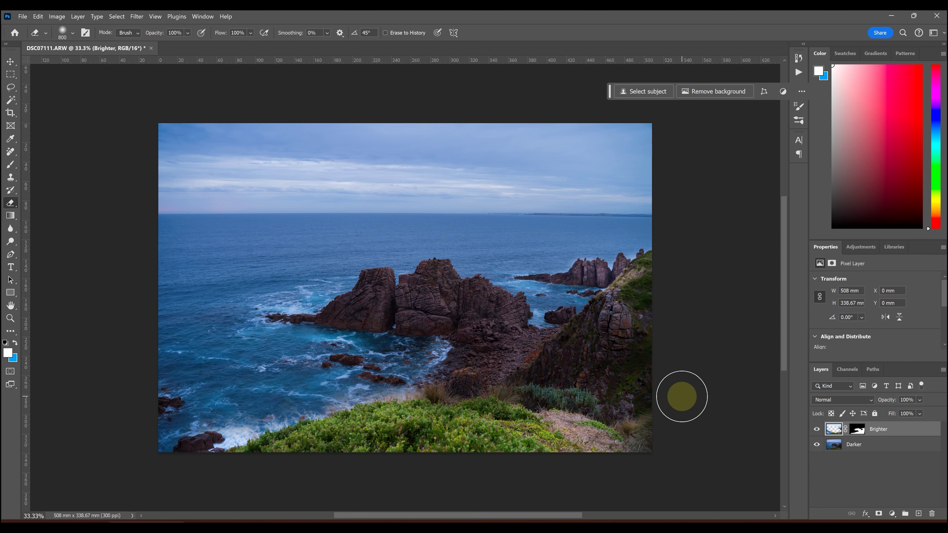
click(819, 446)
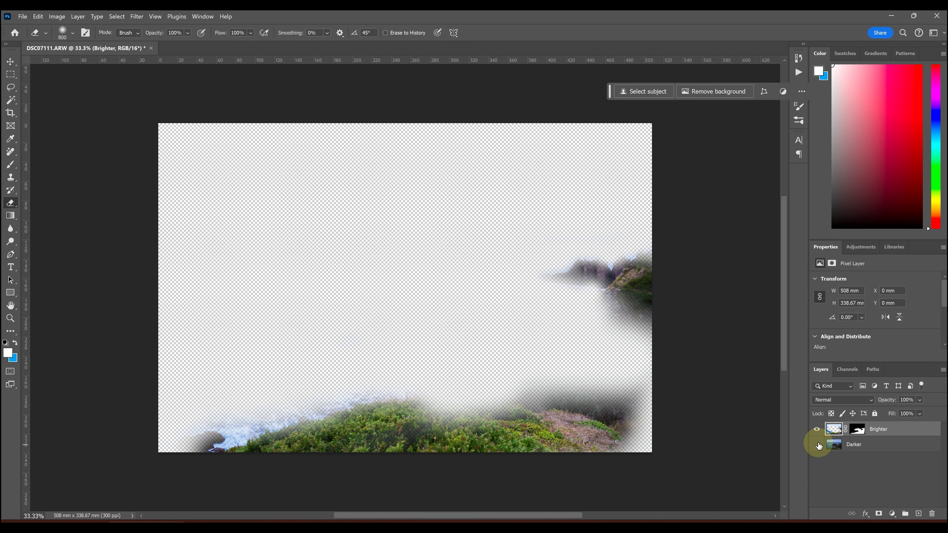
Step: Toggle Darker's visibility to compare, leave it visible, and undo the erasing on Brighter's image
click(817, 445)
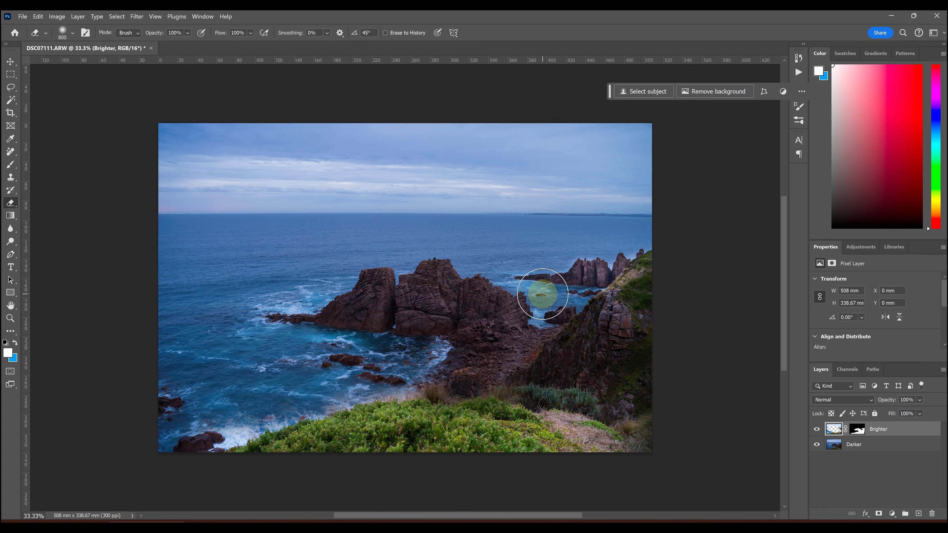
click(818, 445)
click(818, 445)
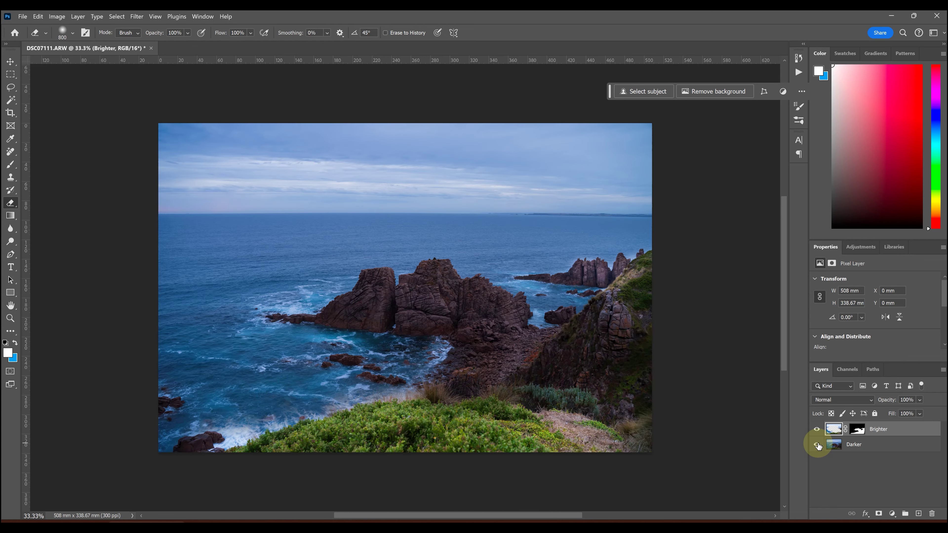
click(818, 446)
click(818, 445)
key(ctrl+z)
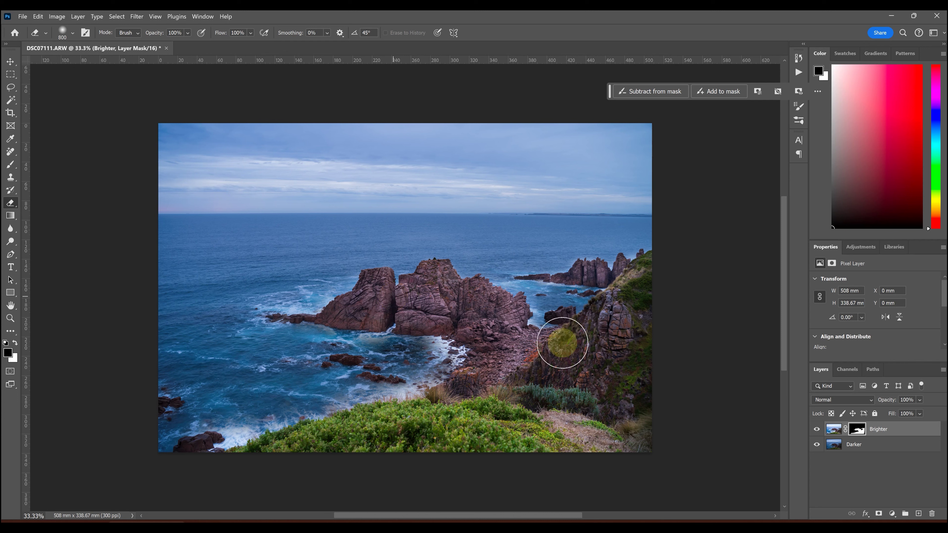
Step: Isolate Brighter's layer mask, clean the faint grey halo above the central rocks to black with the Eraser, and return to the image
click(868, 445)
click(857, 432)
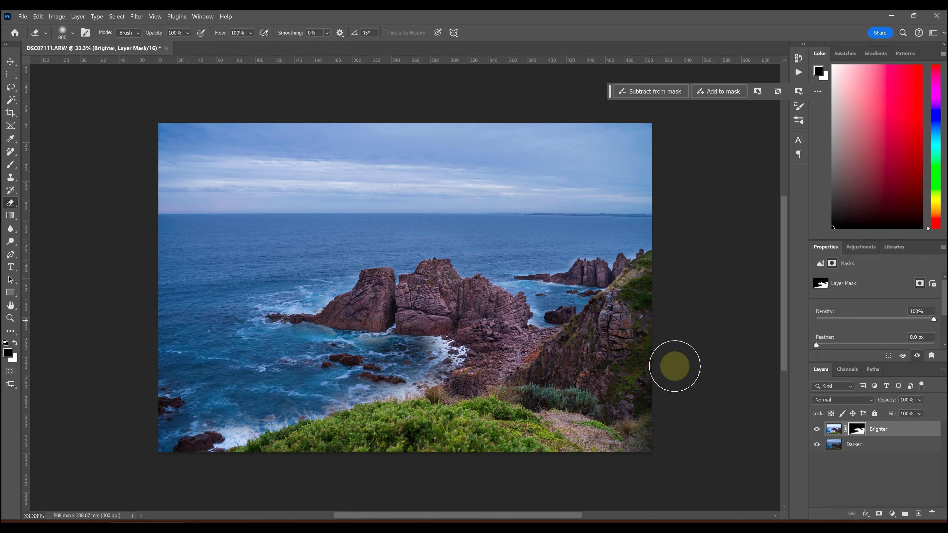
click(854, 443)
click(857, 434)
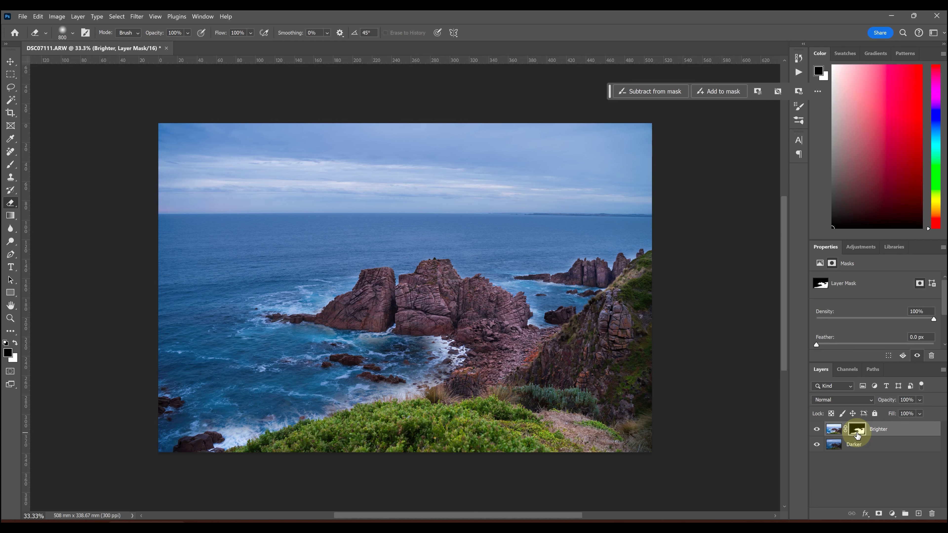
alt+click(857, 434)
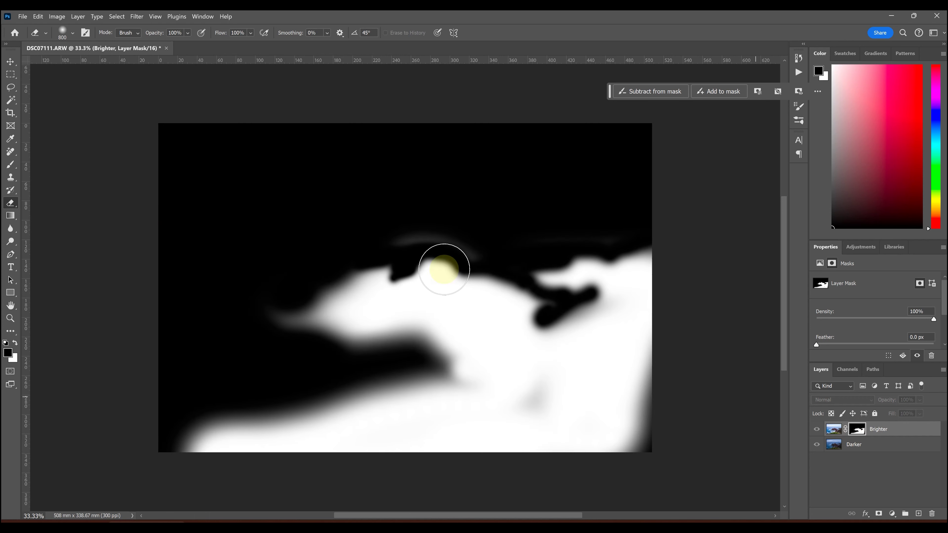
mouse_move(402, 226)
mouse_down()
mouse_move(451, 241)
mouse_move(423, 230)
mouse_move(459, 229)
mouse_move(439, 219)
mouse_up()
key(x)
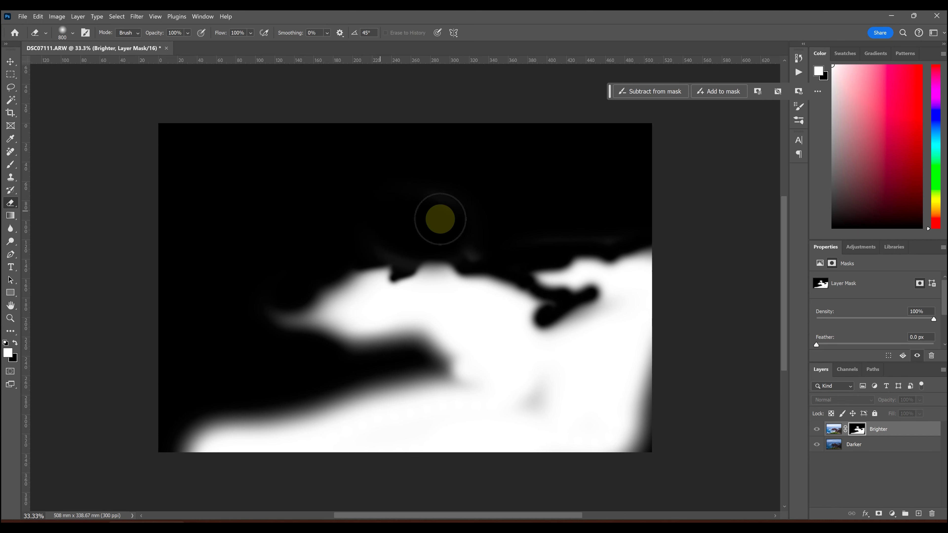
alt+click(857, 430)
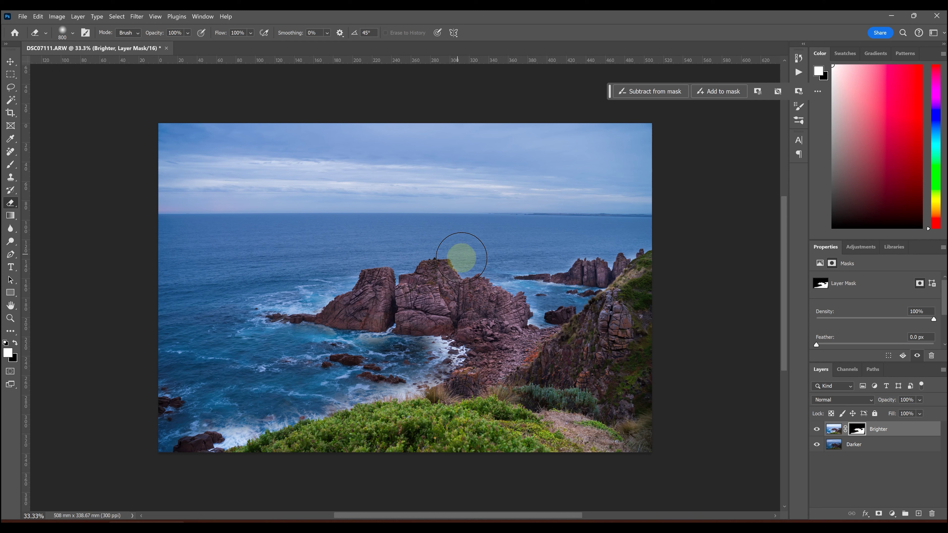